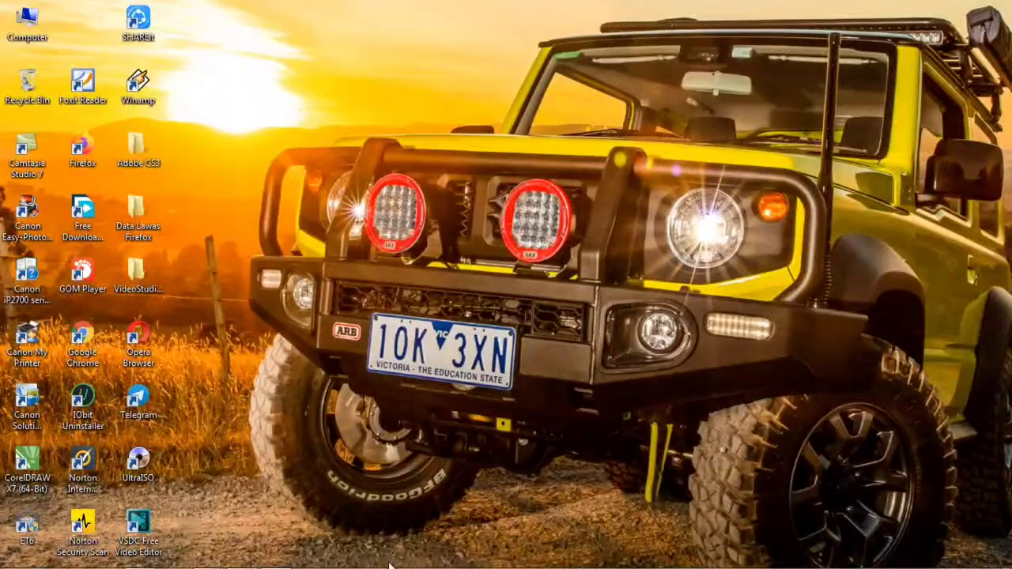
Switch to Backup_of_kartunama.cdr in CorelDRAW and draw a rectangle about 23.5 × 15.2 cm over the existing black card.
{"action": "mouse_move", "coordinate": [207, 558]}
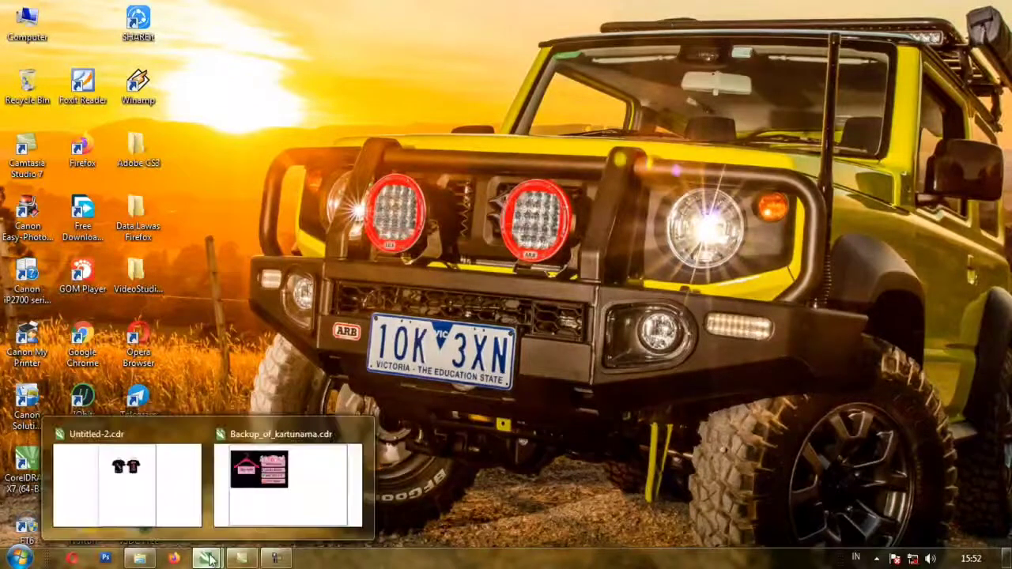
{"action": "left_click", "coordinate": [276, 510]}
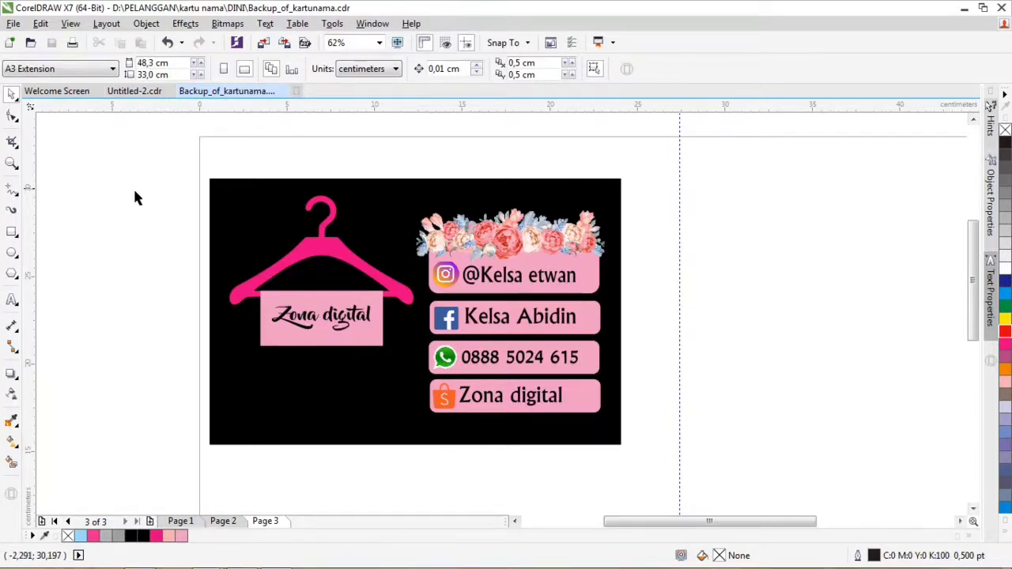
{"action": "scroll", "coordinate": [447, 208], "scroll_direction": "down", "scroll_amount": 2}
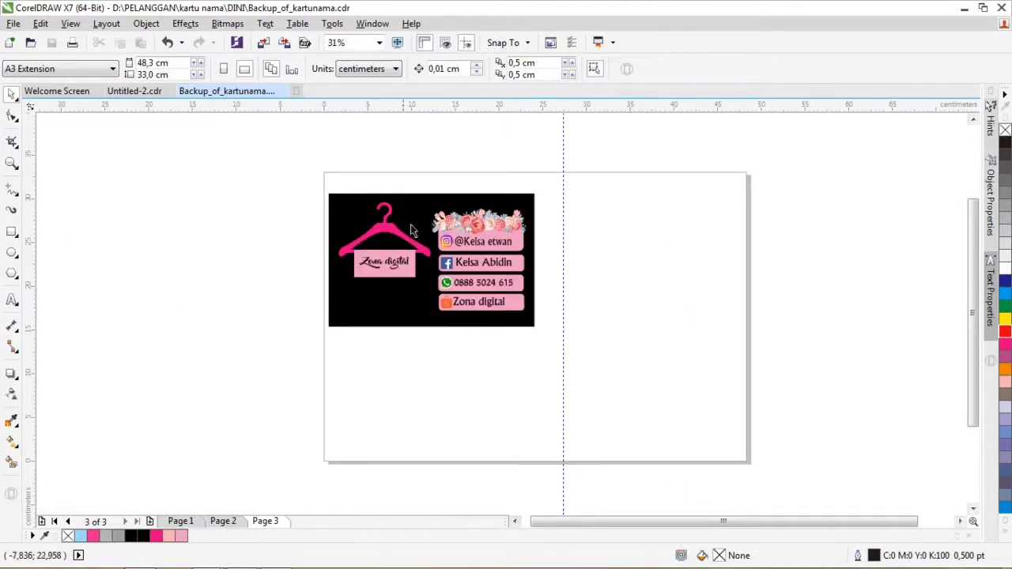
{"action": "scroll", "coordinate": [439, 210], "scroll_direction": "up", "scroll_amount": 2}
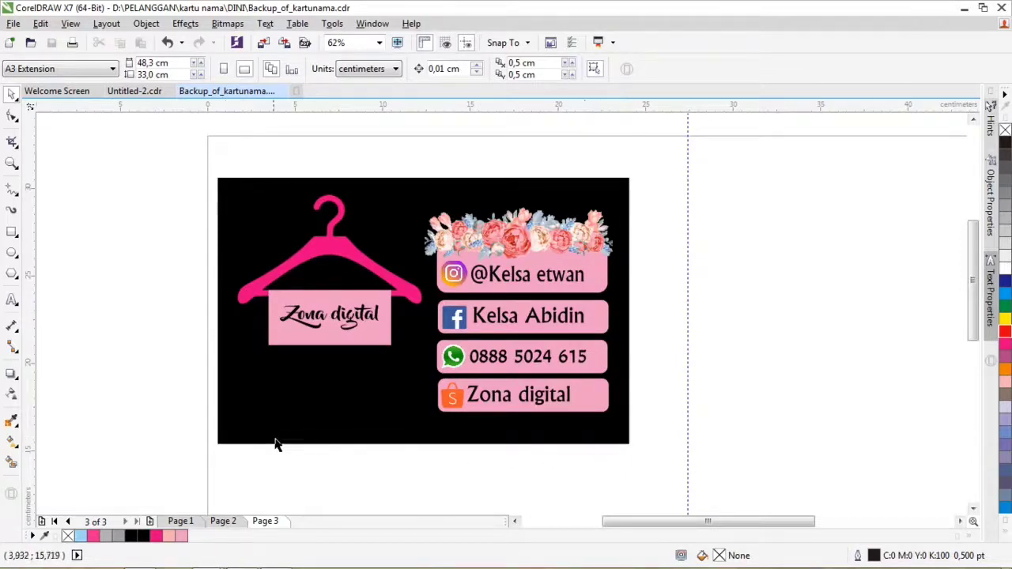
{"action": "left_click", "coordinate": [11, 234]}
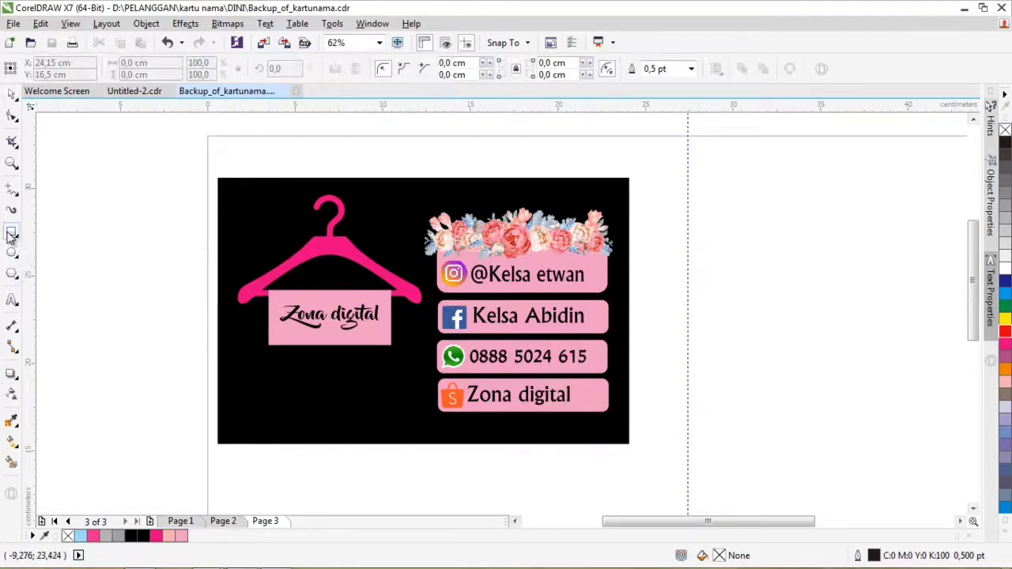
{"action": "left_click_drag", "start_coordinate": [218, 178], "coordinate": [630, 445]}
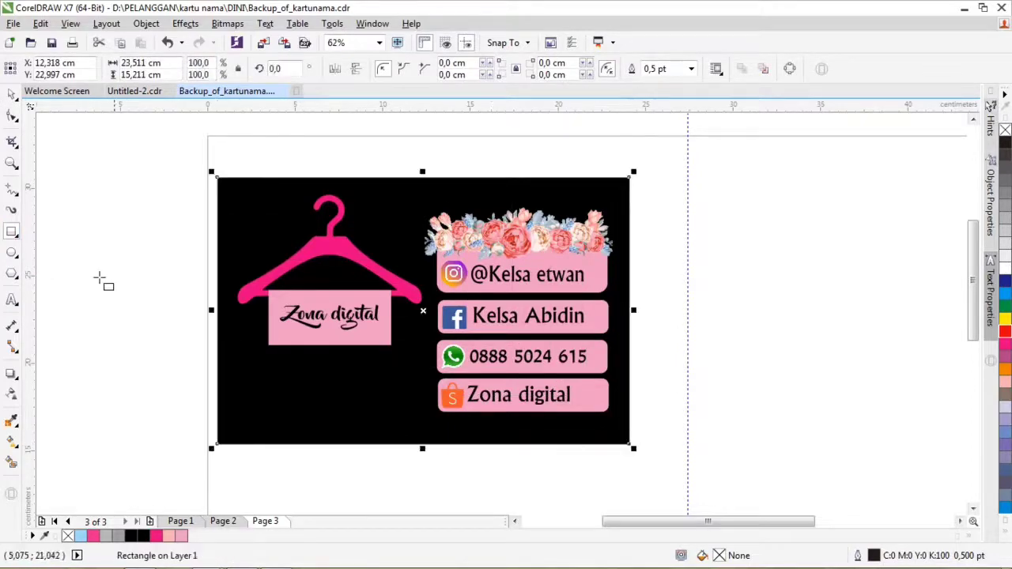
{"action": "scroll", "coordinate": [119, 285], "scroll_direction": "down", "scroll_amount": 2}
{"action": "left_click_drag", "start_coordinate": [212, 326], "coordinate": [290, 433]}
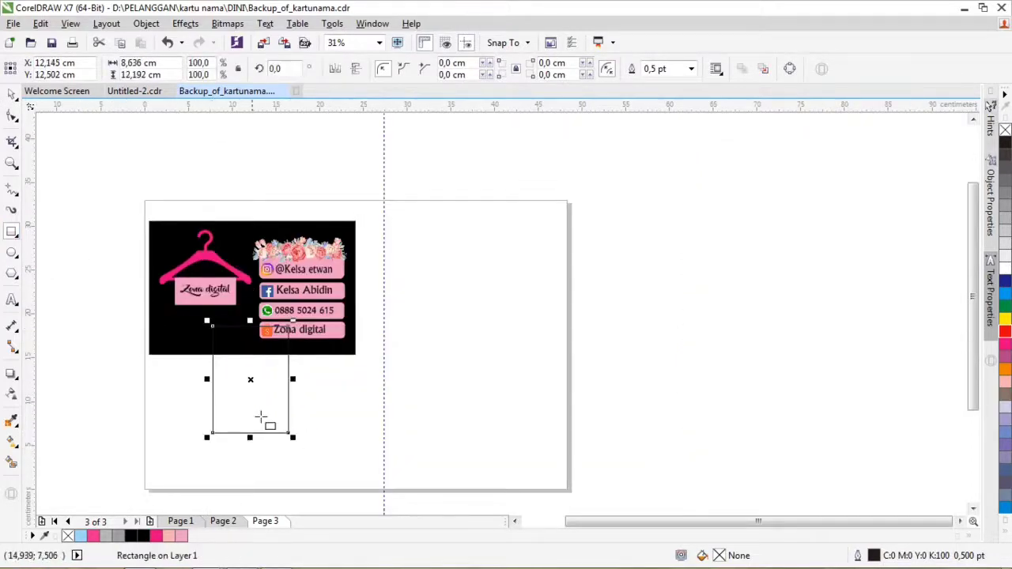
{"action": "key", "text": "Delete"}
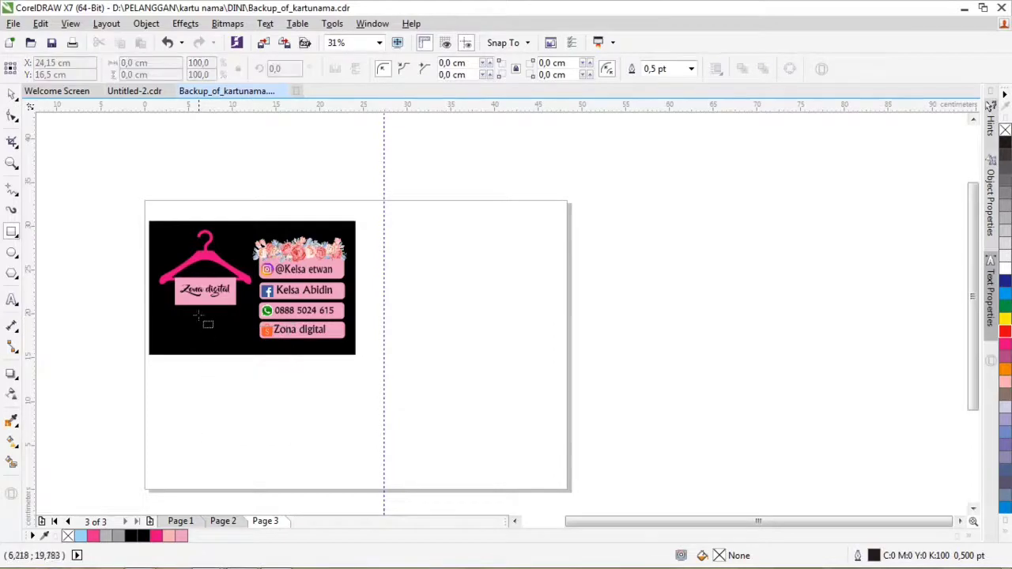
Move the new rectangle to the empty area right of the existing card and fill it with black (C100 M100 Y100 K100).
{"action": "left_click", "coordinate": [12, 94]}
{"action": "left_click_drag", "start_coordinate": [231, 322], "coordinate": [450, 323]}
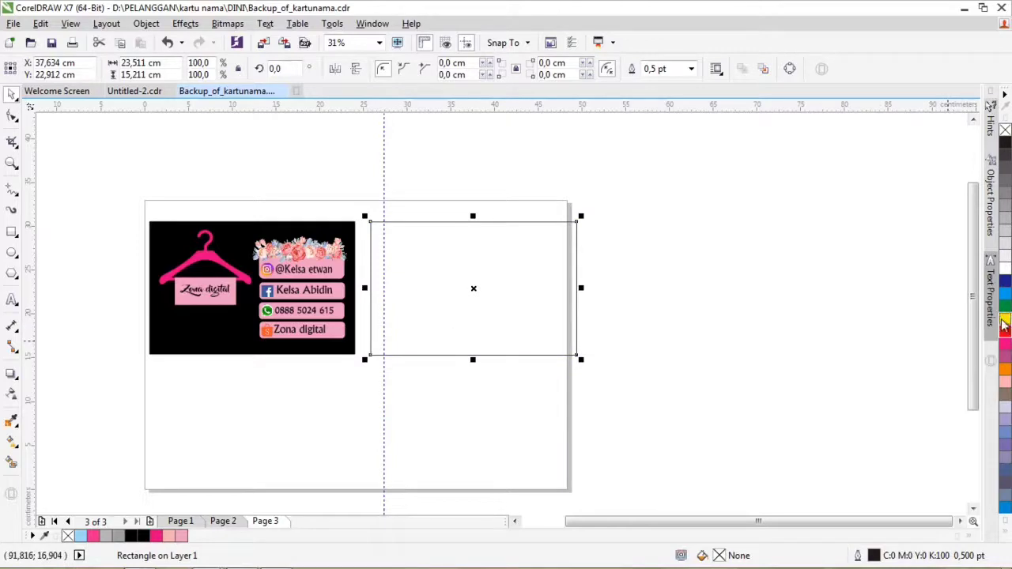
{"action": "left_click", "coordinate": [1005, 540]}
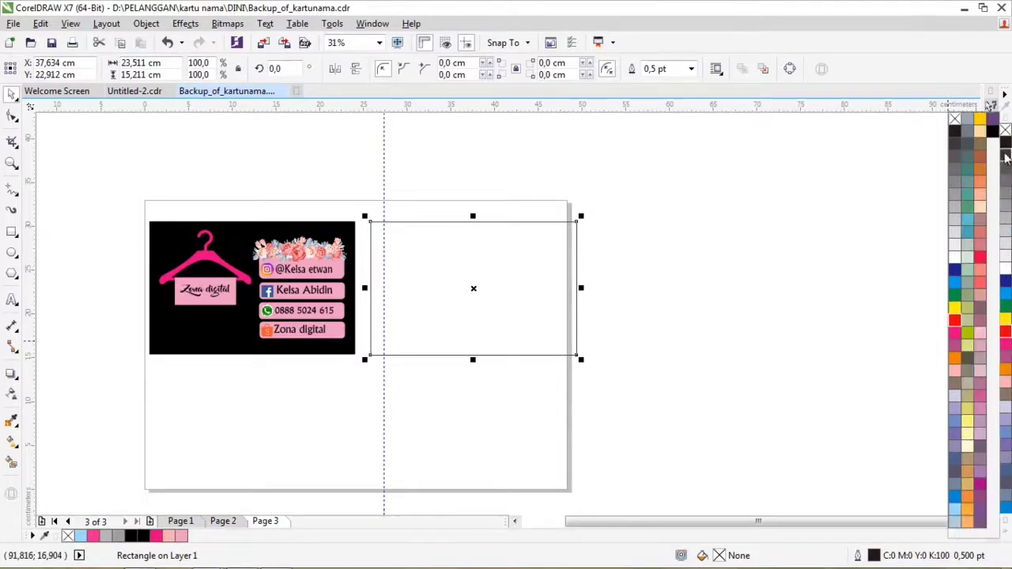
{"action": "left_click", "coordinate": [993, 129]}
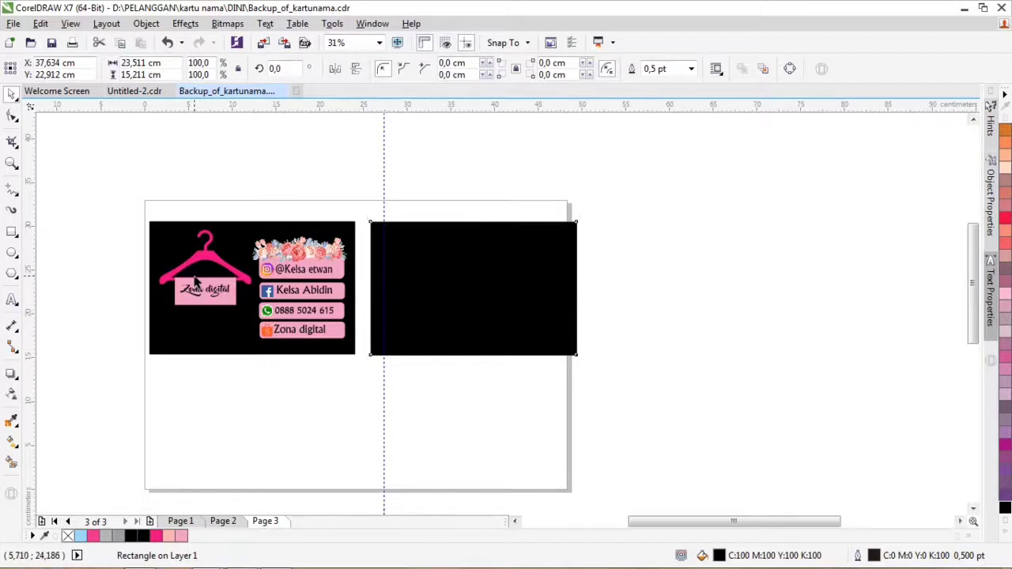
Try to bring the clothes-hanger image from the DINI folder onto the black rectangle, and undo it.
{"action": "scroll", "coordinate": [196, 281], "scroll_direction": "up", "scroll_amount": 1}
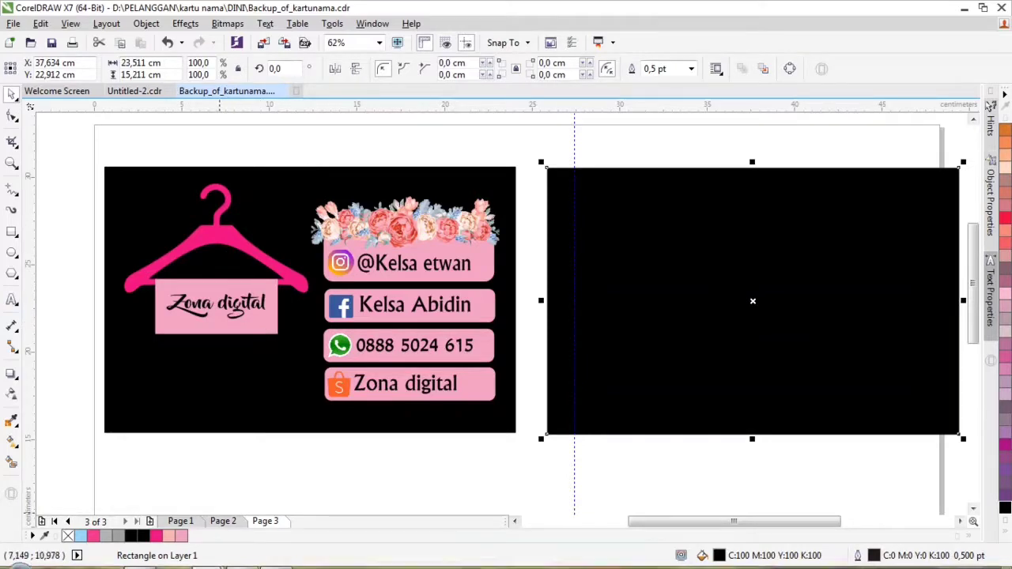
{"action": "left_click", "coordinate": [142, 559]}
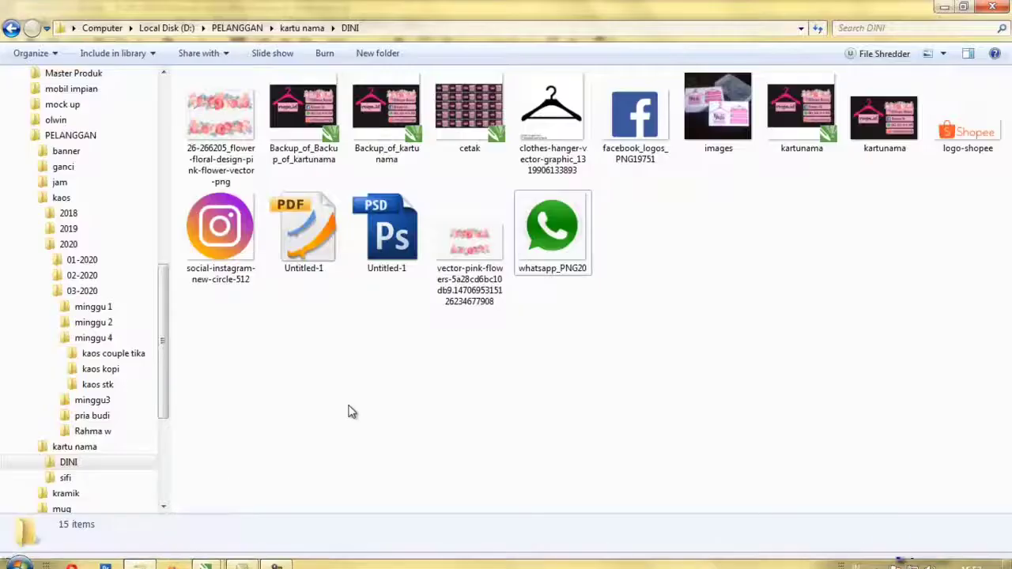
{"action": "left_click_drag", "start_coordinate": [546, 167], "coordinate": [714, 322]}
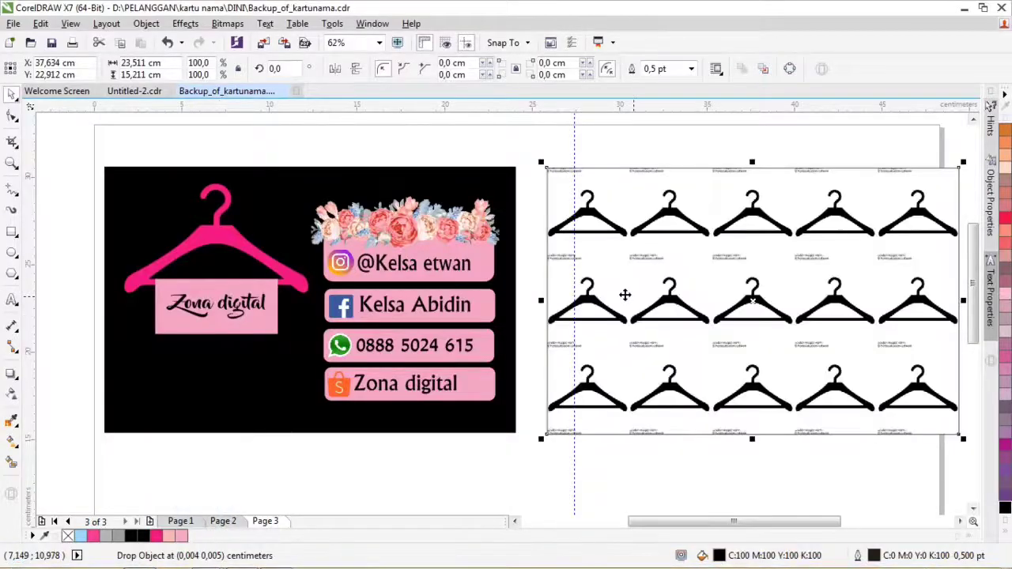
{"action": "scroll", "coordinate": [477, 221], "scroll_direction": "down", "scroll_amount": 4}
{"action": "left_click_drag", "start_coordinate": [551, 248], "coordinate": [666, 245]}
{"action": "key", "text": "ctrl+z"}
{"action": "key", "text": "ctrl+z"}
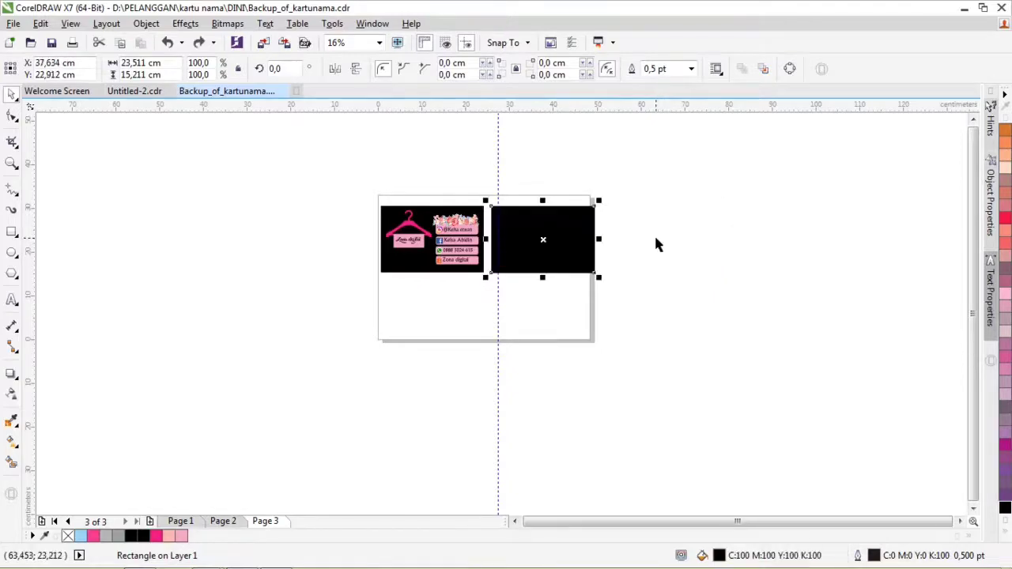
Import the clothes-hanger image from the DINI folder onto an empty area and move it left of the page.
{"action": "left_click", "coordinate": [148, 558]}
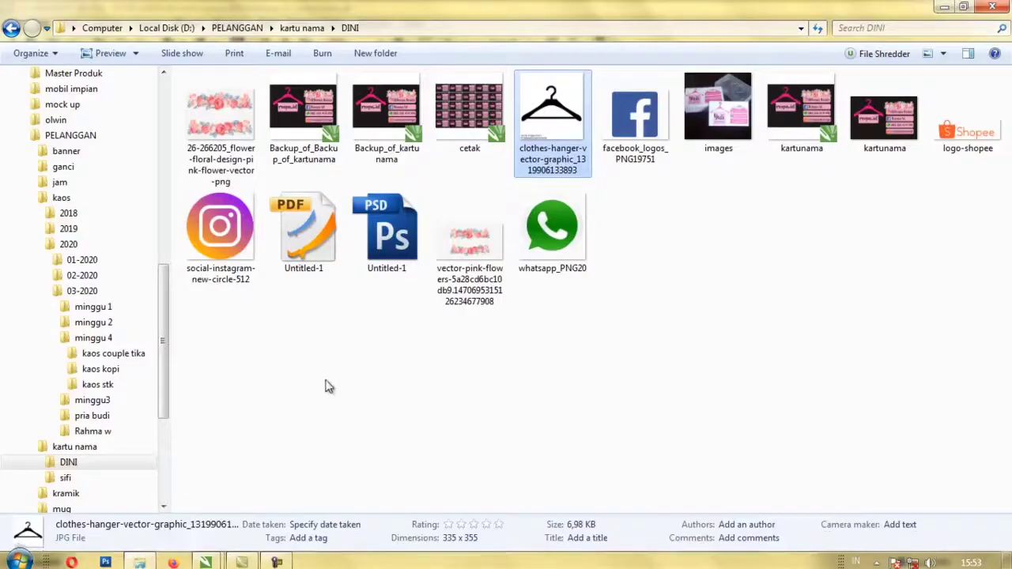
{"action": "left_click_drag", "start_coordinate": [536, 114], "coordinate": [863, 226]}
{"action": "left_click_drag", "start_coordinate": [743, 289], "coordinate": [287, 231]}
Trace the hanger bitmap with Outline Trace using the Logo image type and the default settings.
{"action": "scroll", "coordinate": [290, 208], "scroll_direction": "up", "scroll_amount": 2}
{"action": "right_click", "coordinate": [287, 248]}
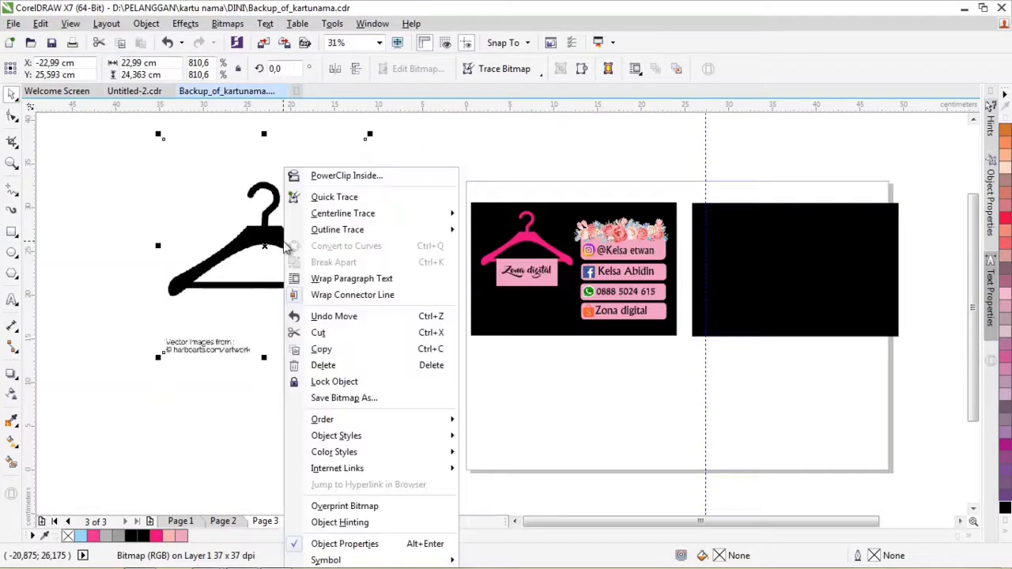
{"action": "mouse_move", "coordinate": [377, 230]}
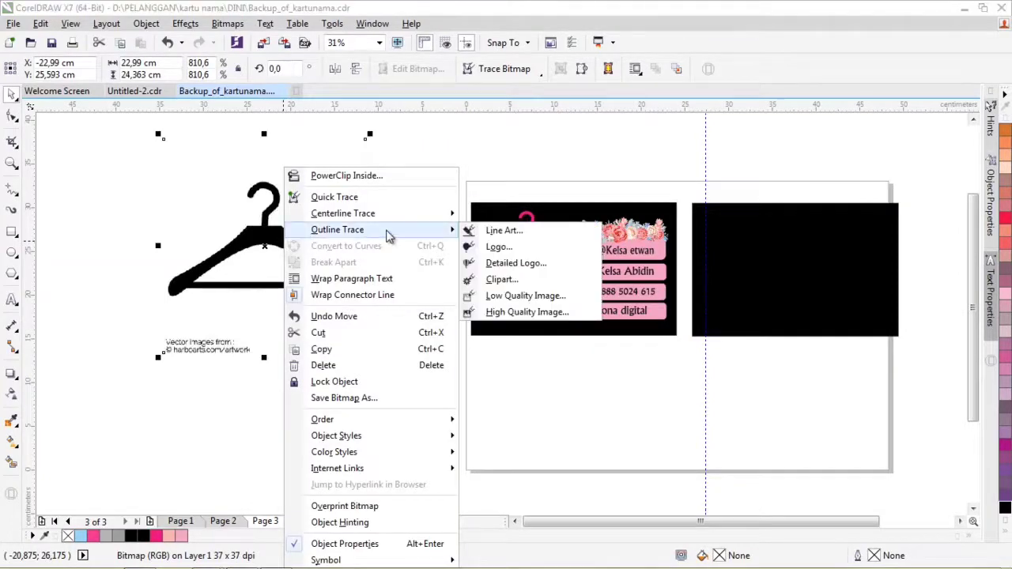
{"action": "left_click", "coordinate": [494, 249]}
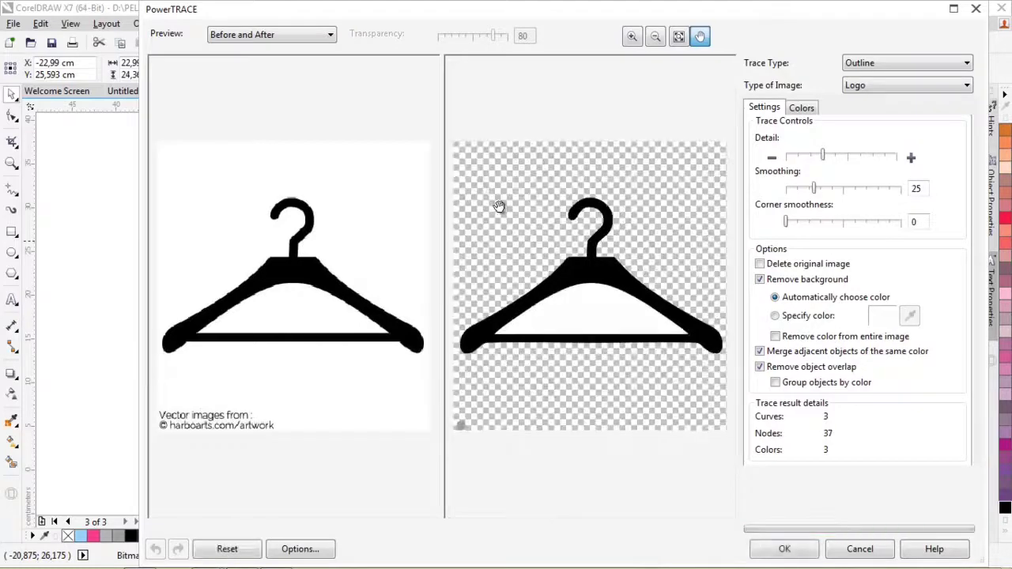
{"action": "left_click", "coordinate": [800, 551]}
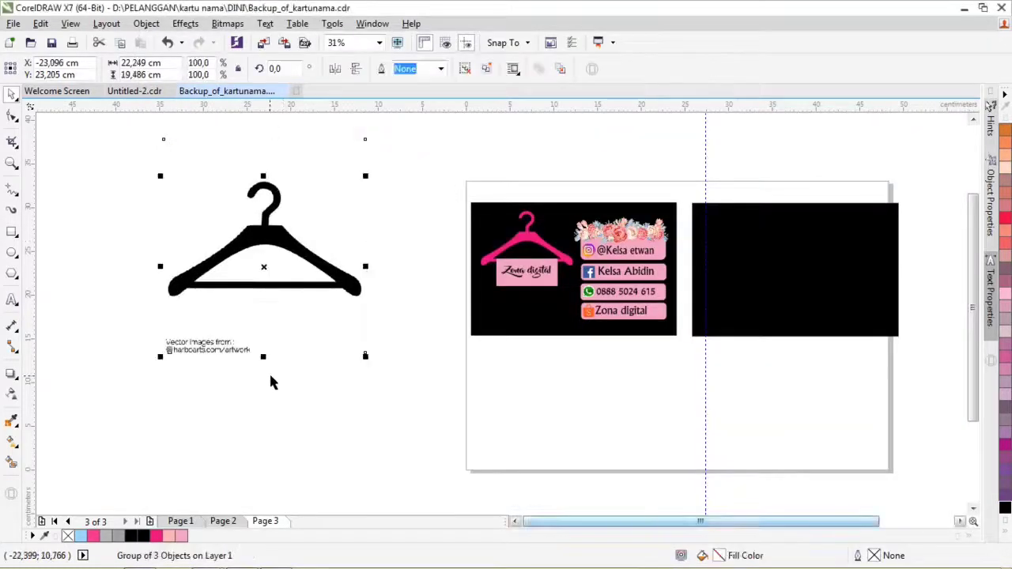
Ungroup all the traced objects and delete the small stray trace fragment and the original hanger bitmap.
{"action": "left_click", "coordinate": [238, 299]}
{"action": "left_click", "coordinate": [258, 274]}
{"action": "right_click", "coordinate": [261, 201]}
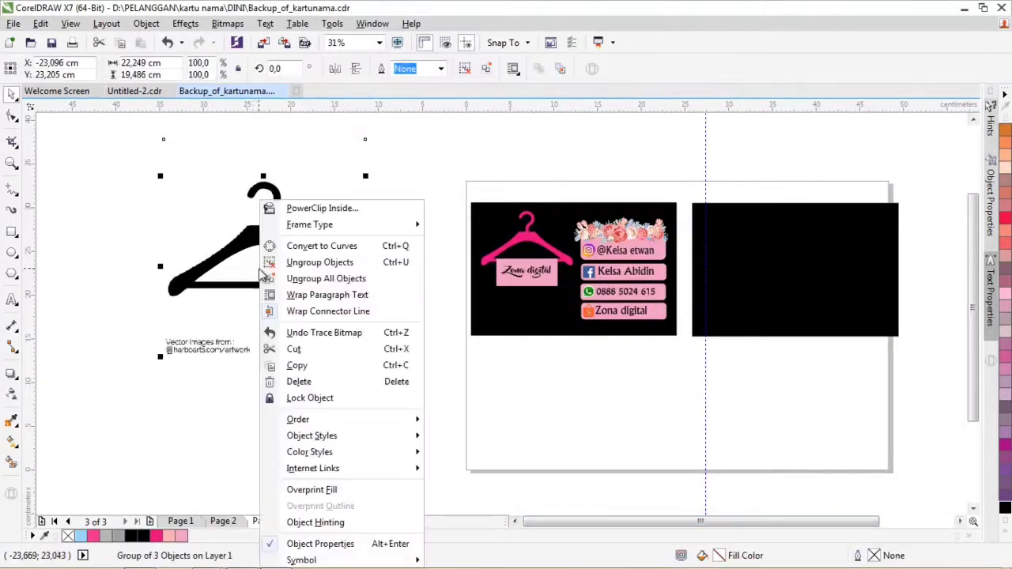
{"action": "left_click", "coordinate": [306, 281]}
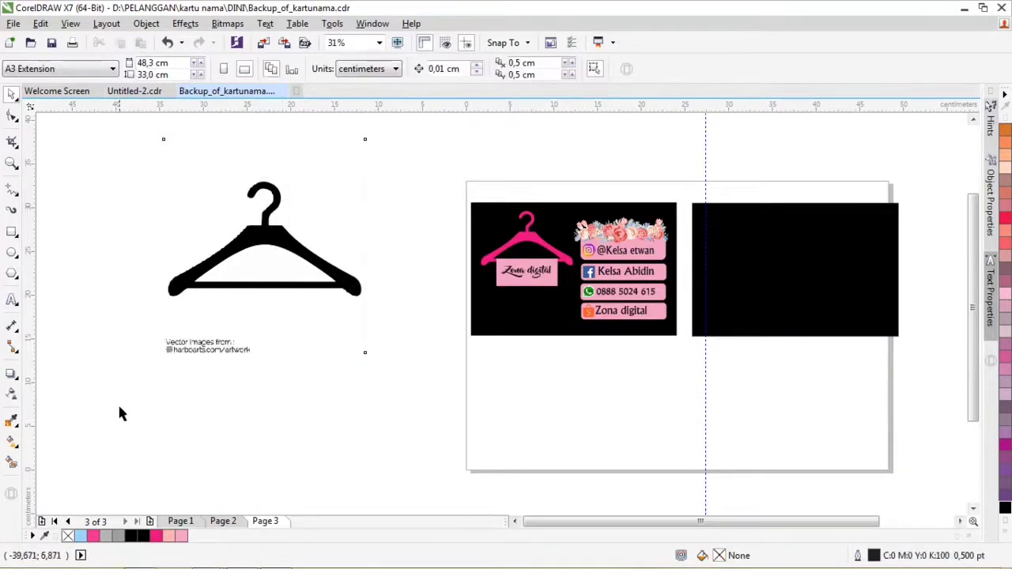
{"action": "left_click_drag", "start_coordinate": [119, 407], "coordinate": [296, 316]}
{"action": "key", "text": "Delete"}
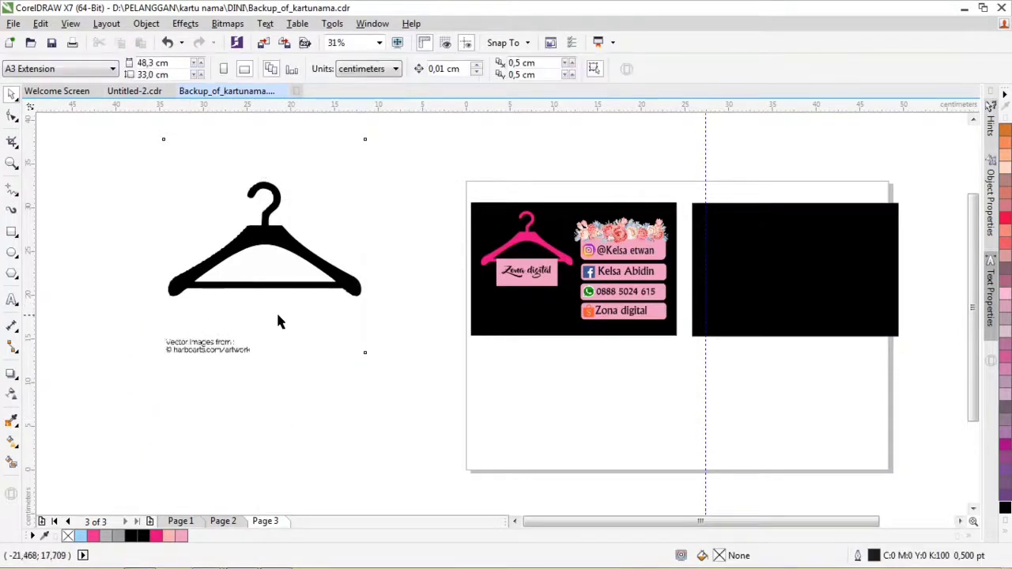
{"action": "left_click", "coordinate": [210, 348]}
{"action": "key", "text": "Delete"}
Fill the traced hanger with magenta (C0 M100 Y0 K0) and place it, scaled to about 9.4 × 5.6 cm, in the black rectangle's upper-left area.
{"action": "left_click", "coordinate": [269, 244]}
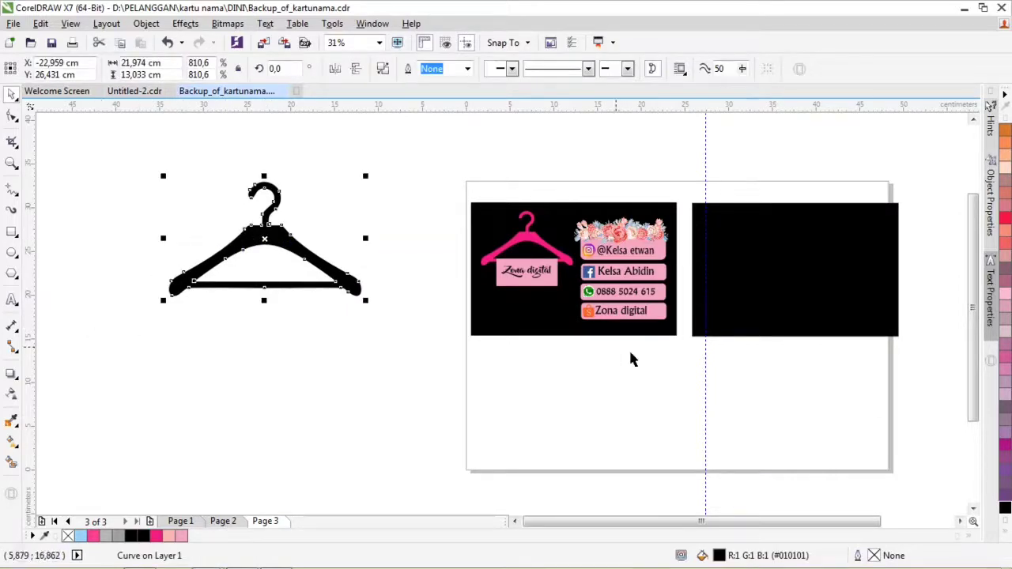
{"action": "left_click", "coordinate": [1008, 535]}
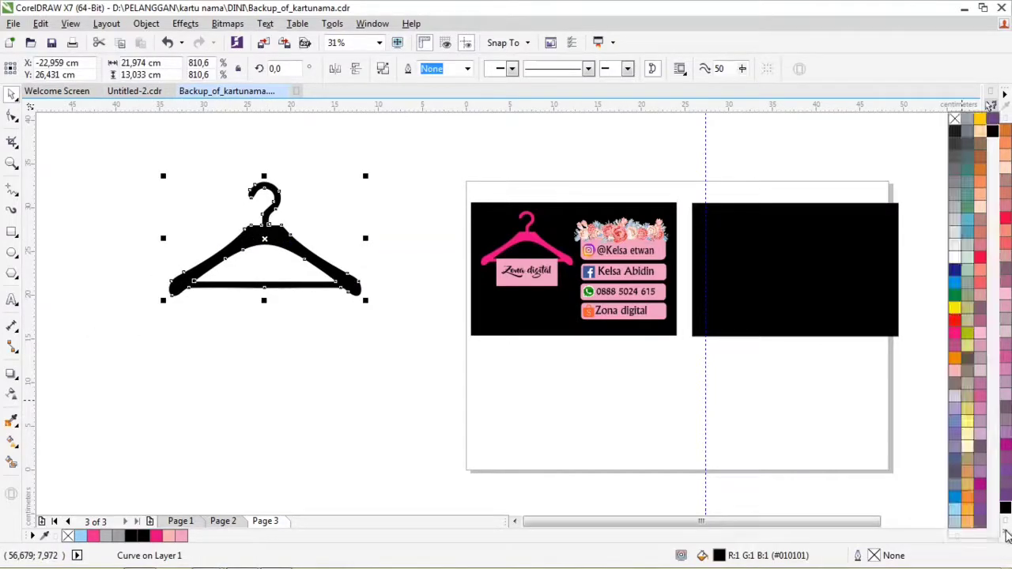
{"action": "left_click", "coordinate": [955, 335]}
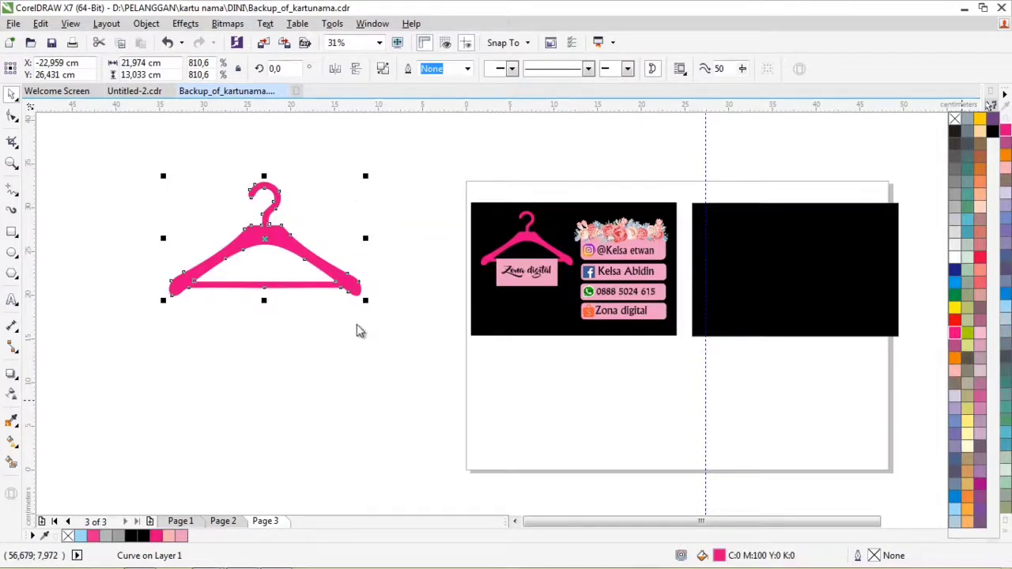
{"action": "left_click_drag", "start_coordinate": [366, 176], "coordinate": [256, 240]}
{"action": "left_click_drag", "start_coordinate": [220, 270], "coordinate": [738, 234]}
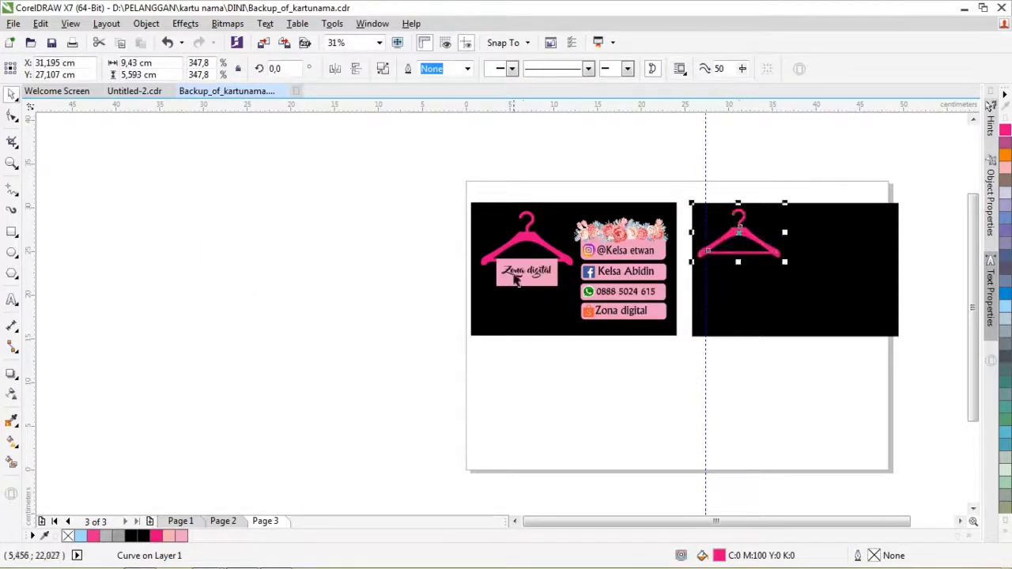
Draw a label rectangle about 5.8 × 2.8 cm hanging from the new hanger's bar and colour it light pink (C0 M40 Y0 K0).
{"action": "scroll", "coordinate": [525, 264], "scroll_direction": "up", "scroll_amount": 4}
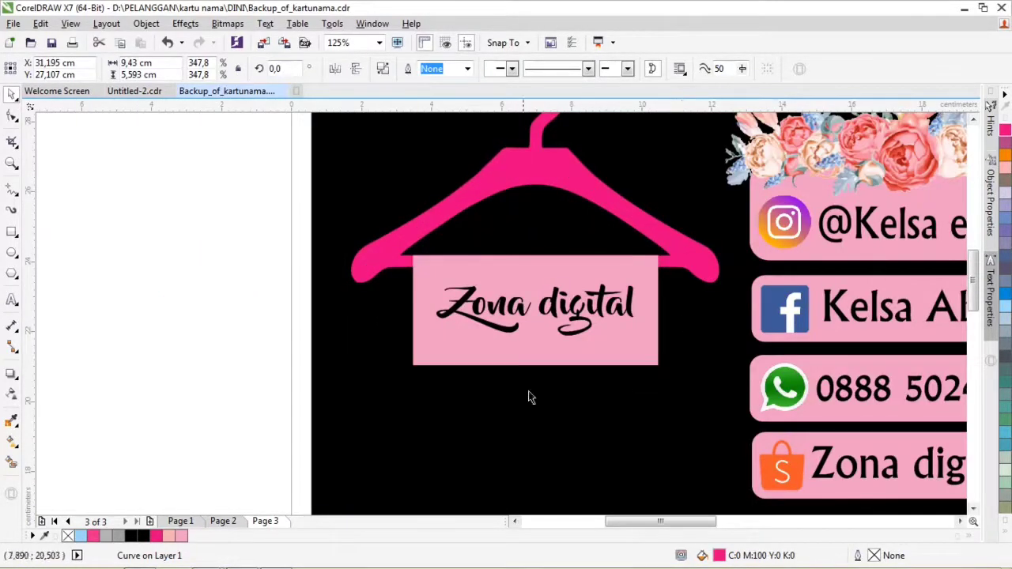
{"action": "left_click", "coordinate": [12, 232]}
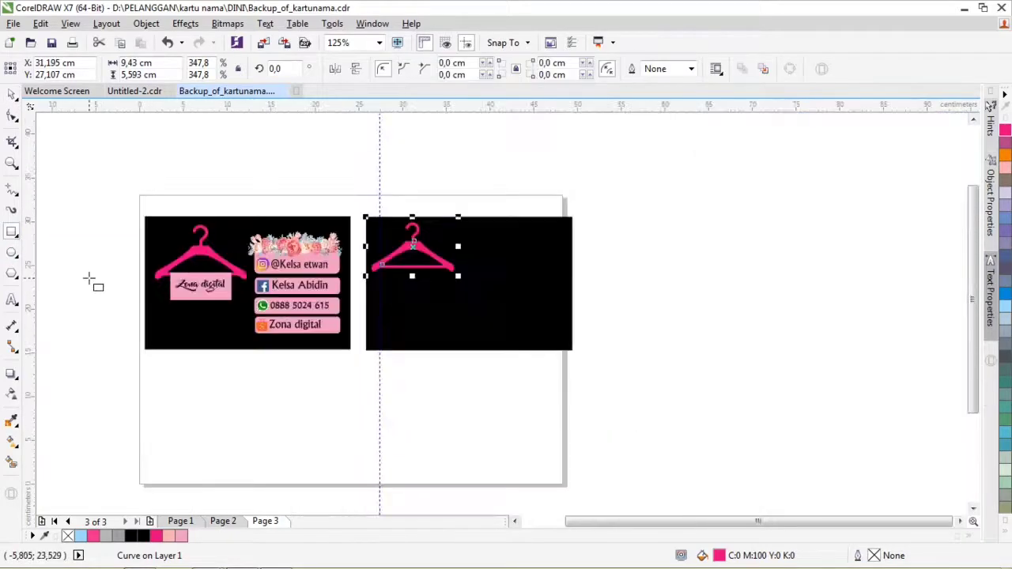
{"action": "scroll", "coordinate": [90, 283], "scroll_direction": "down", "scroll_amount": 4}
{"action": "scroll", "coordinate": [408, 273], "scroll_direction": "up", "scroll_amount": 2}
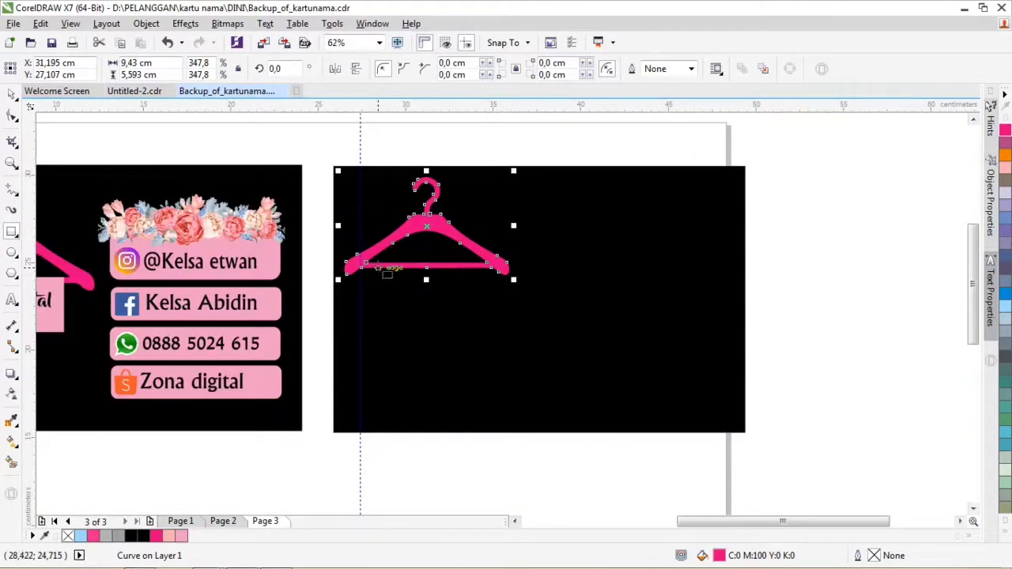
{"action": "left_click_drag", "start_coordinate": [383, 265], "coordinate": [478, 312]}
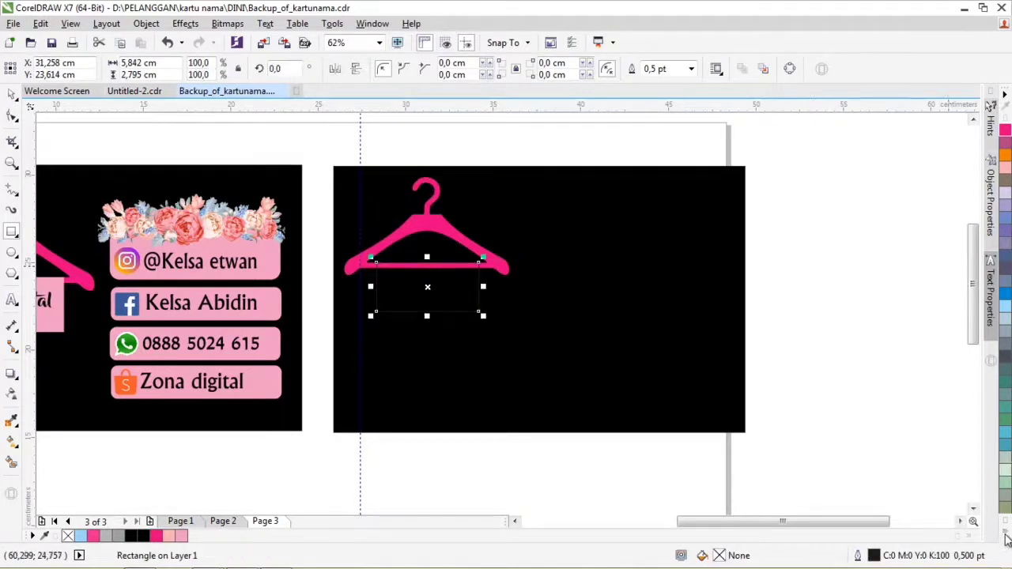
{"action": "left_click", "coordinate": [1005, 542]}
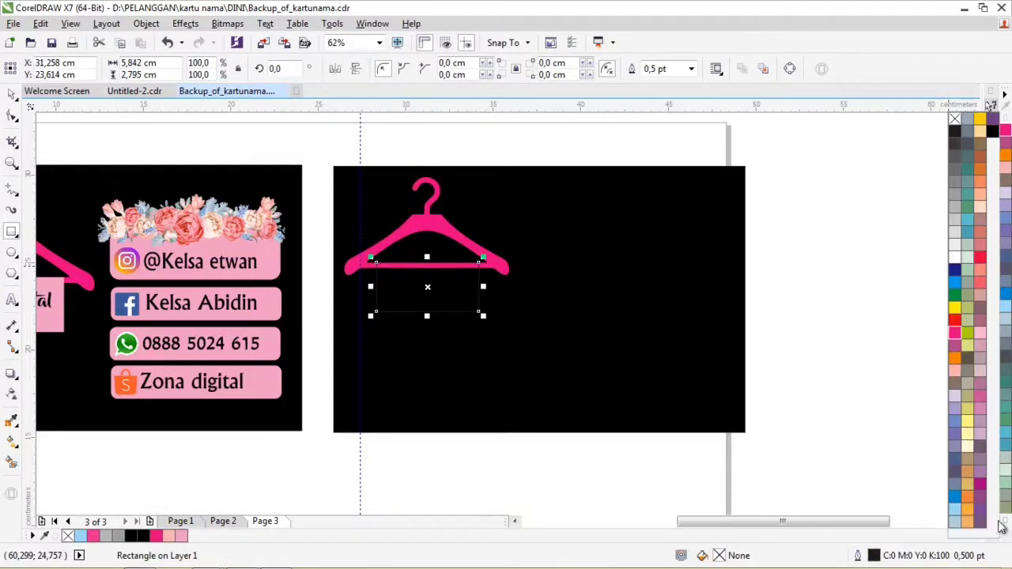
{"action": "left_click", "coordinate": [981, 336]}
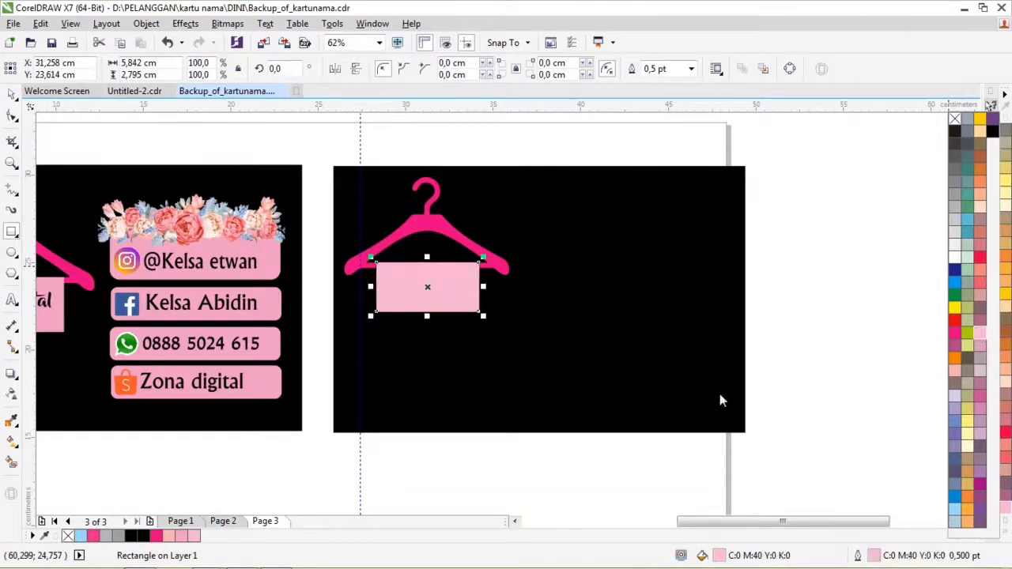
Duplicate the "Zona digital" text onto the new pink label, and delete that duplicate.
{"action": "scroll", "coordinate": [775, 208], "scroll_direction": "down", "scroll_amount": 2}
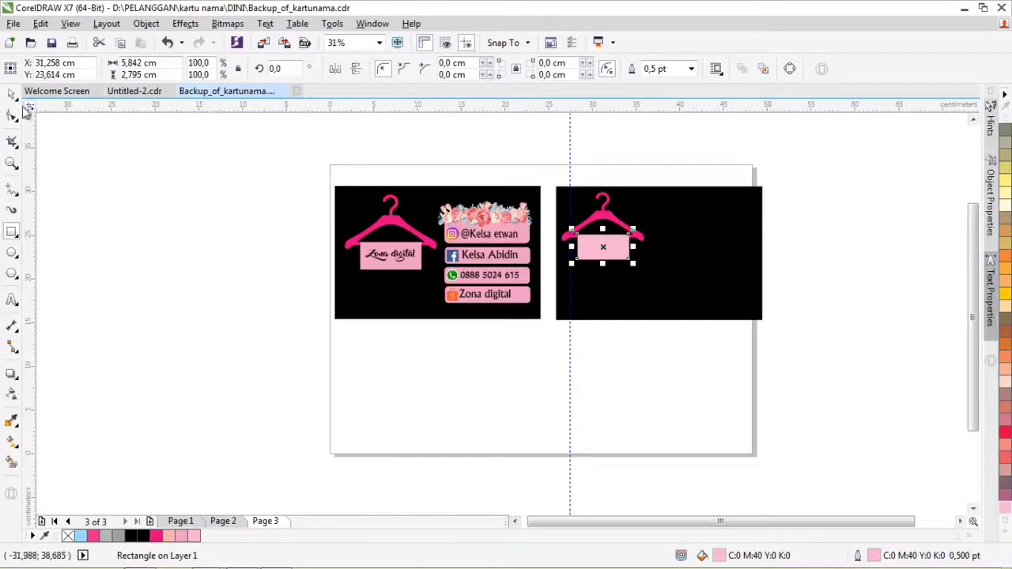
{"action": "scroll", "coordinate": [413, 256], "scroll_direction": "up", "scroll_amount": 2}
{"action": "left_click", "coordinate": [411, 258]}
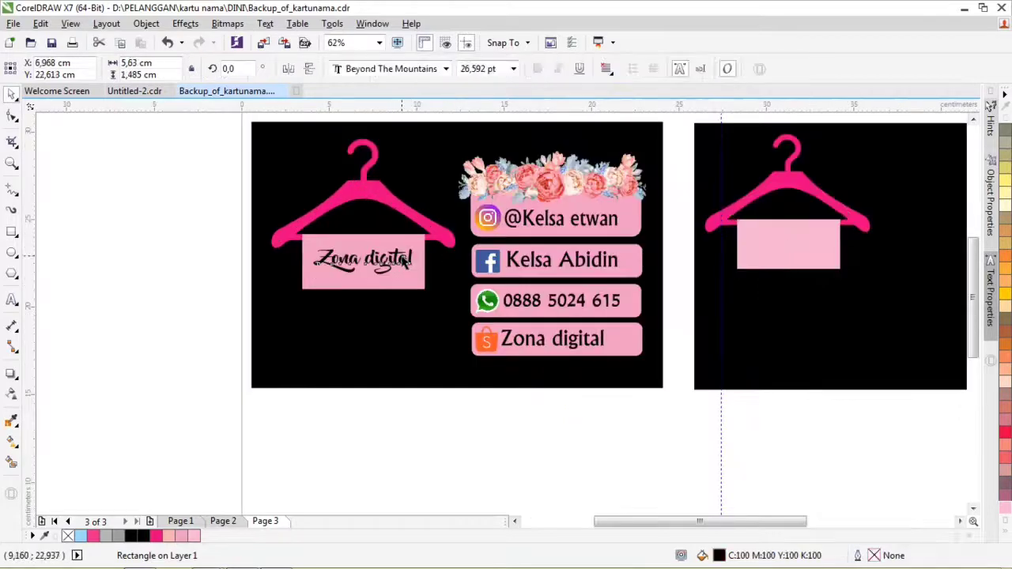
{"action": "key", "text": "ctrl+d"}
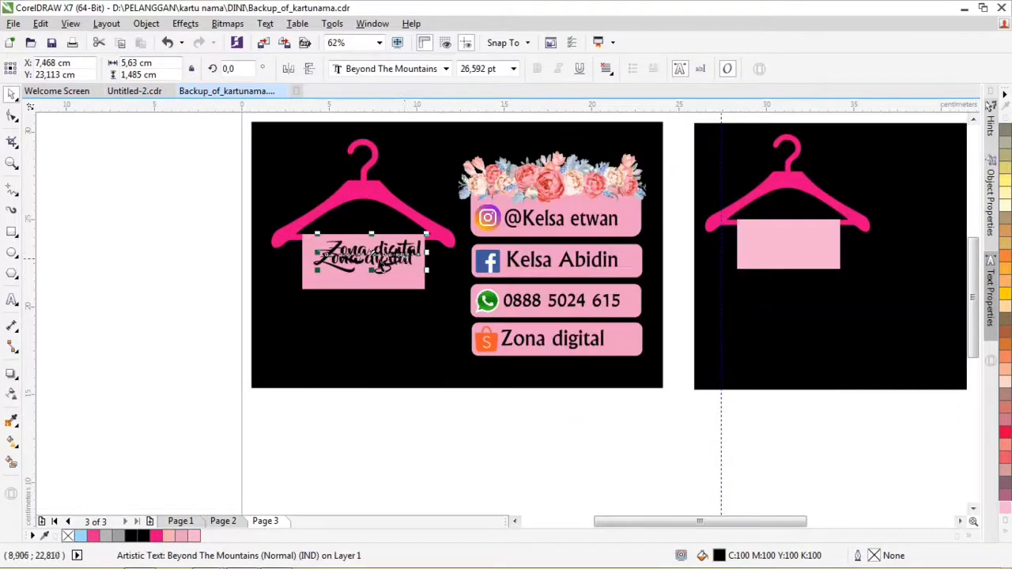
{"action": "left_click_drag", "start_coordinate": [370, 251], "coordinate": [785, 249]}
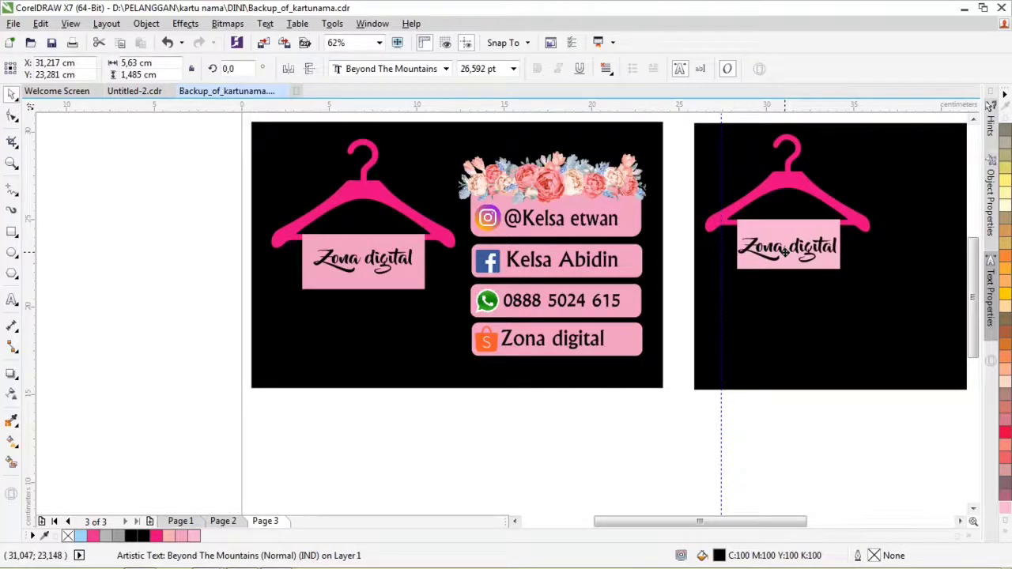
{"action": "key", "text": "Delete"}
Draw a rectangle about 12 × 3.8 cm in the empty area beside the new black card and fill it light pink (C0 M40 Y0 K0).
{"action": "scroll", "coordinate": [442, 361], "scroll_direction": "down", "scroll_amount": 2}
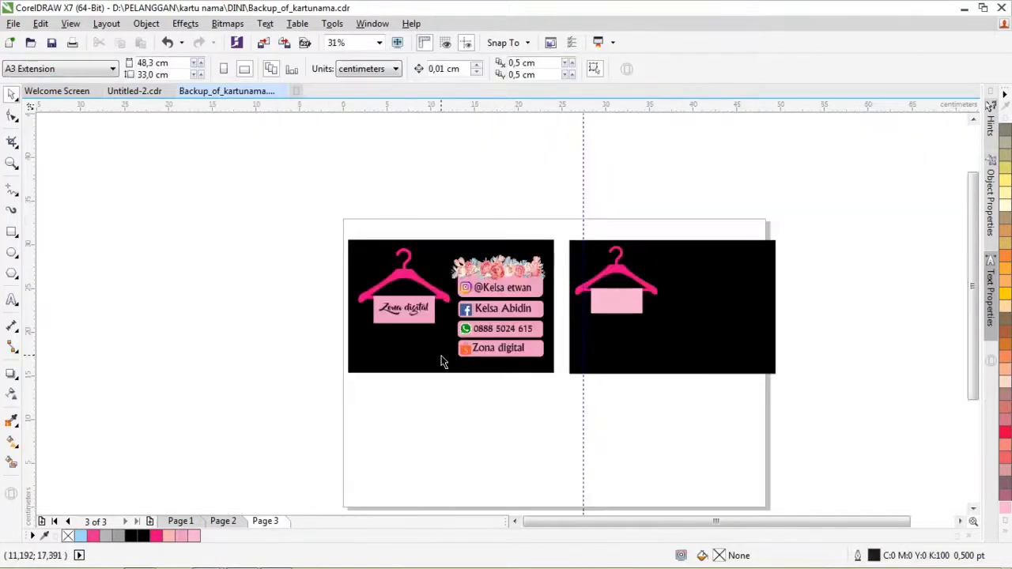
{"action": "scroll", "coordinate": [773, 324], "scroll_direction": "up", "scroll_amount": 2}
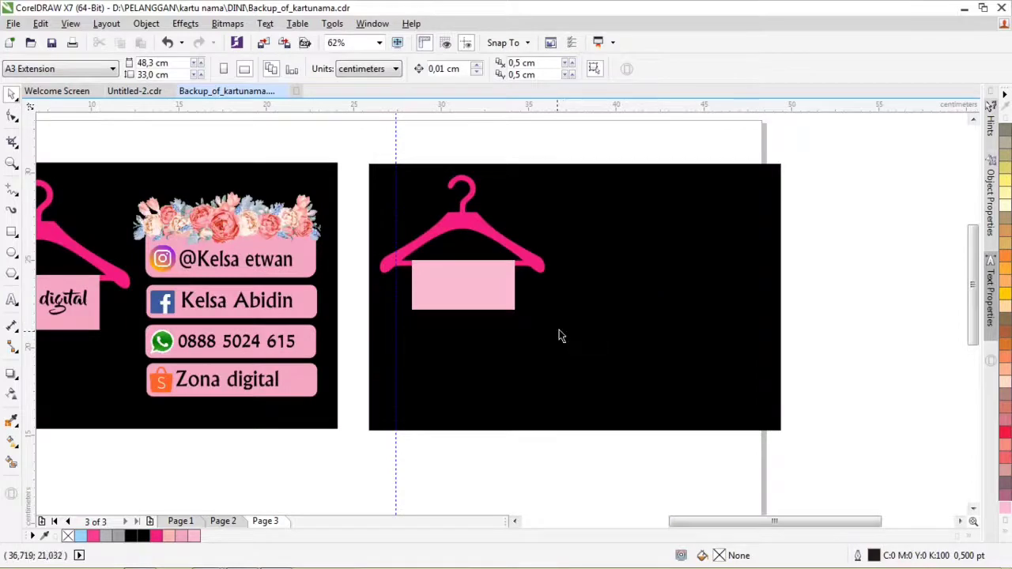
{"action": "left_click", "coordinate": [310, 265]}
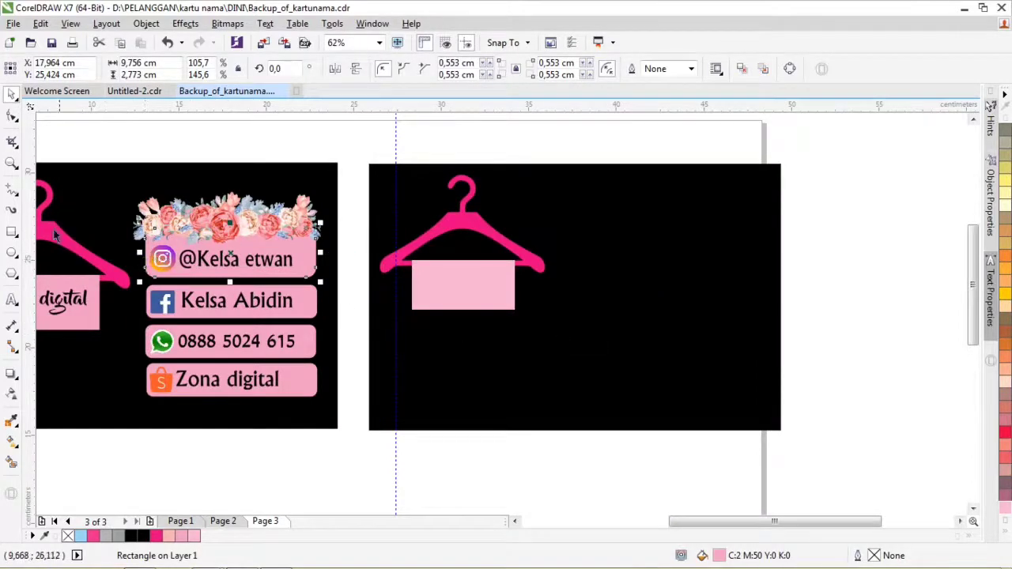
{"action": "left_click", "coordinate": [12, 232]}
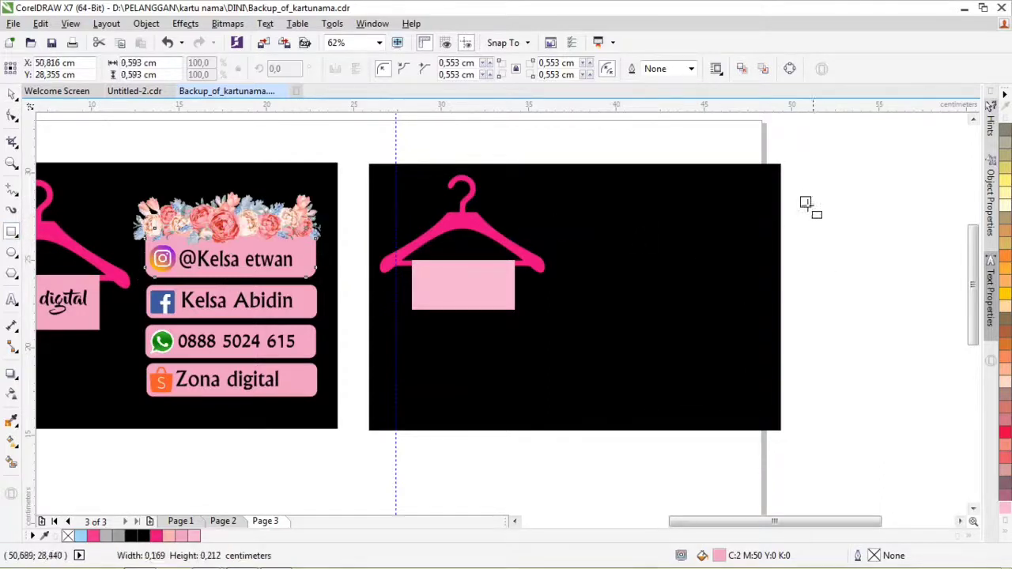
{"action": "left_click_drag", "start_coordinate": [800, 197], "coordinate": [901, 264]}
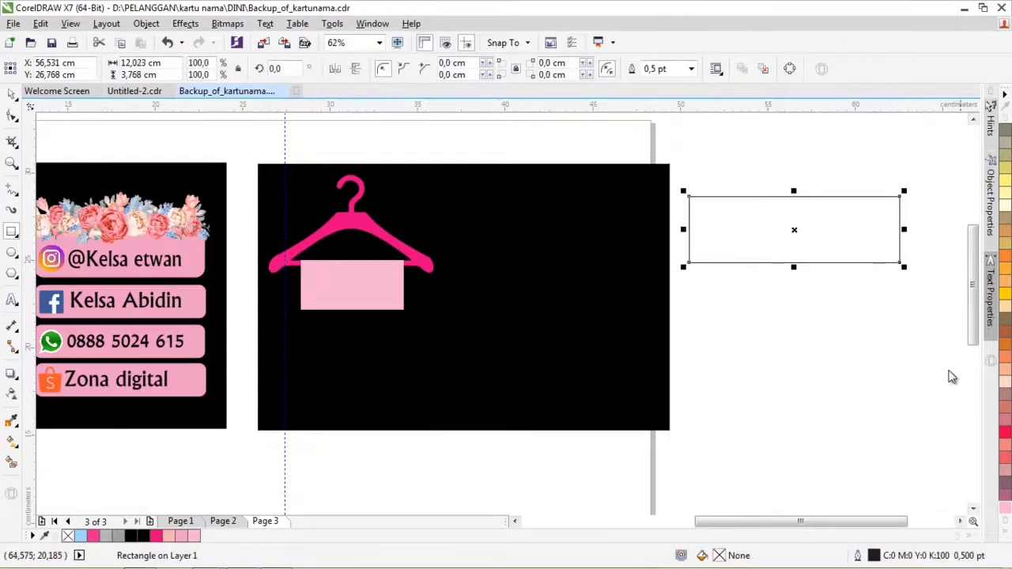
{"action": "left_click", "coordinate": [1006, 507]}
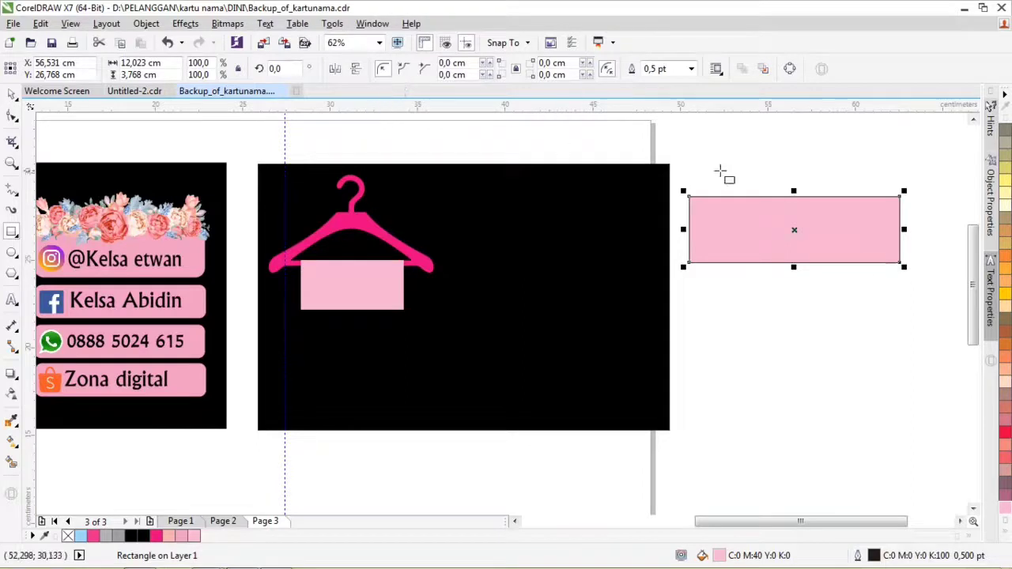
Round all corners of the new pink rectangle with a 0.6 cm radius.
{"action": "left_click", "coordinate": [11, 94]}
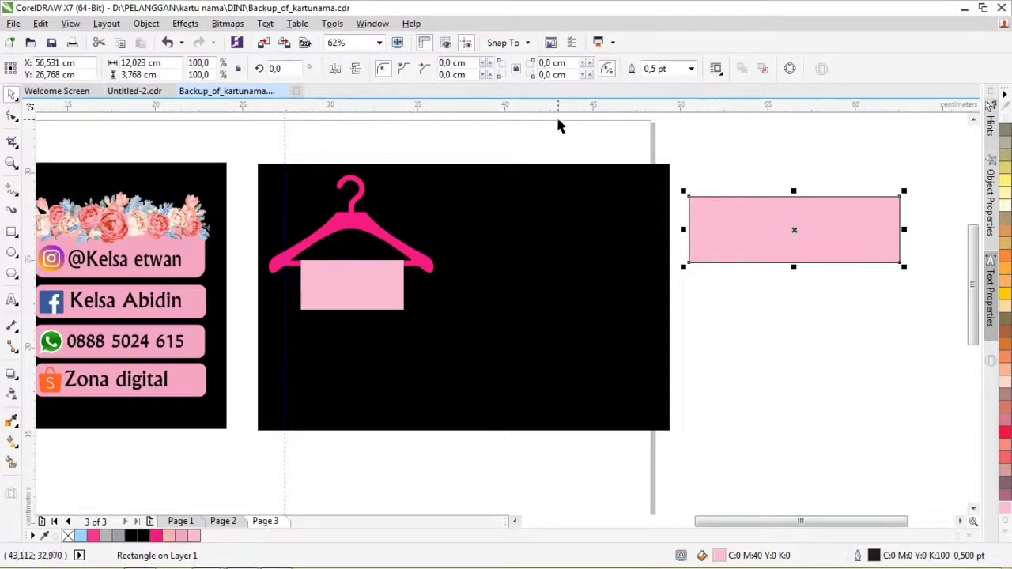
{"action": "left_click", "coordinate": [589, 62]}
{"action": "left_click", "coordinate": [589, 63]}
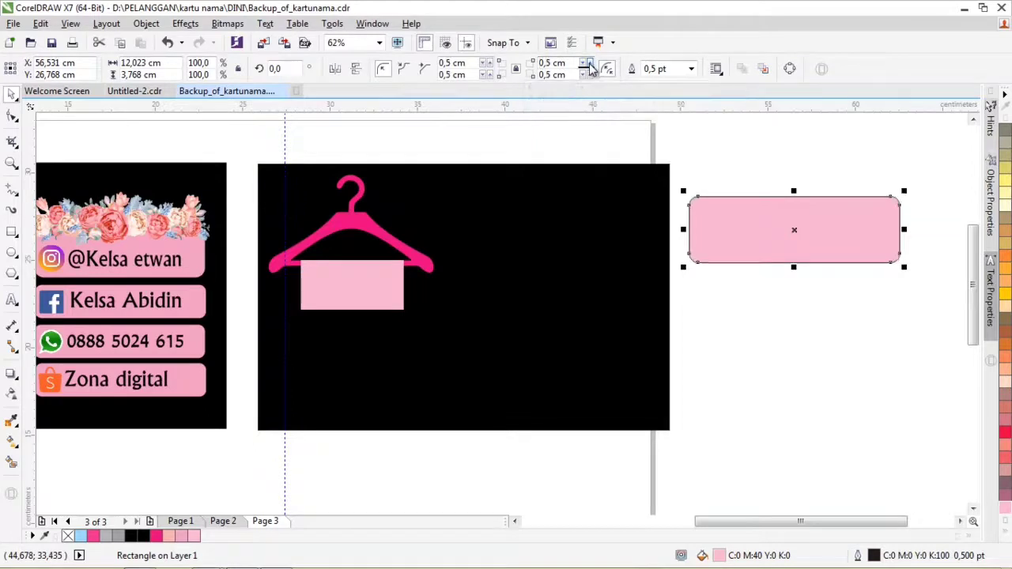
{"action": "left_click", "coordinate": [589, 63]}
{"action": "left_click", "coordinate": [589, 63]}
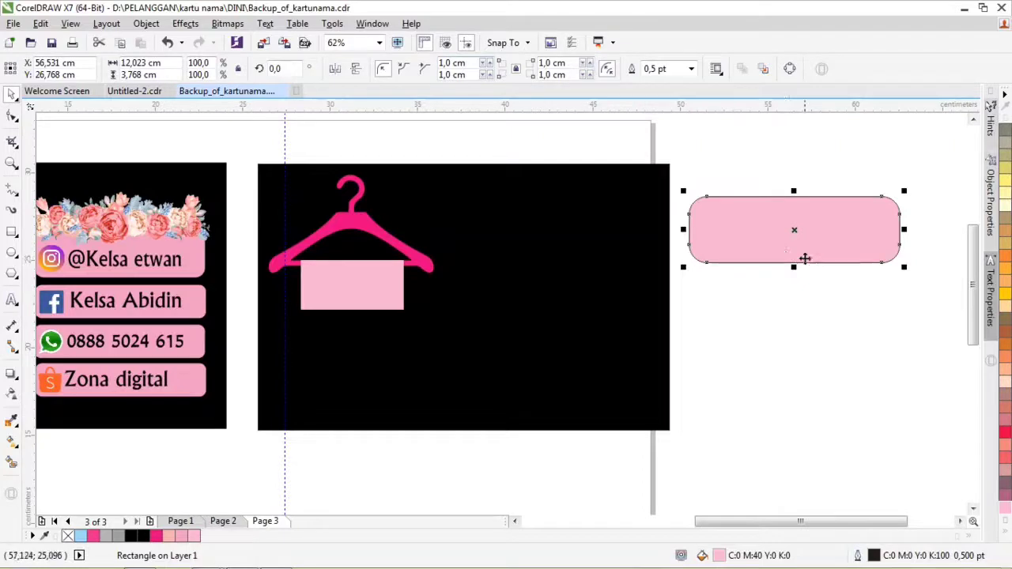
{"action": "left_click", "coordinate": [585, 78]}
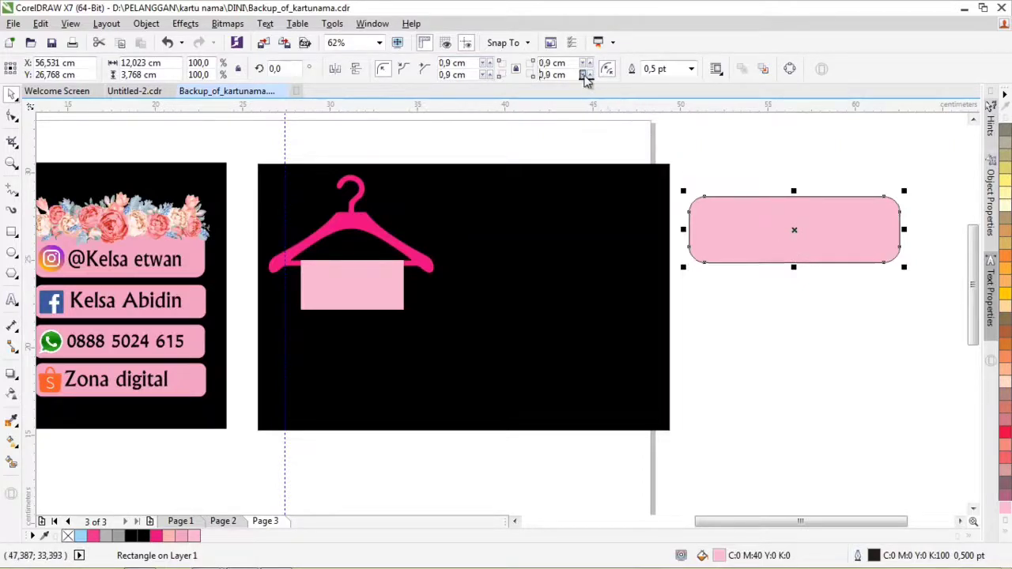
{"action": "left_click", "coordinate": [585, 78]}
{"action": "left_click", "coordinate": [586, 78]}
{"action": "left_click", "coordinate": [586, 77]}
Move the rounded rectangle beside the hanger on the new black card and narrow it to about 11.2 cm so it fits inside.
{"action": "left_click_drag", "start_coordinate": [798, 237], "coordinate": [562, 260]}
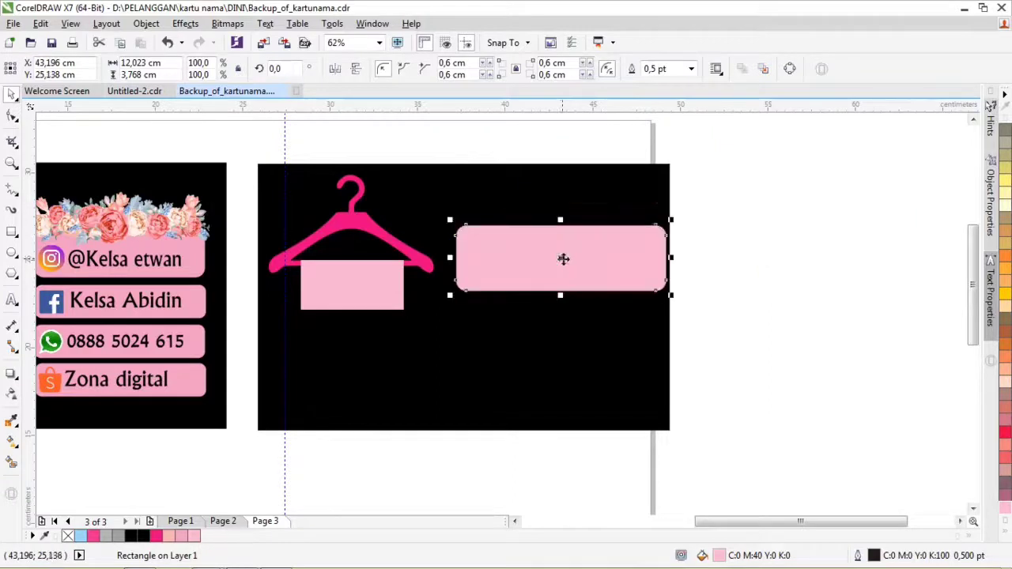
{"action": "scroll", "coordinate": [570, 264], "scroll_direction": "down", "scroll_amount": 2}
{"action": "scroll", "coordinate": [563, 255], "scroll_direction": "up", "scroll_amount": 2}
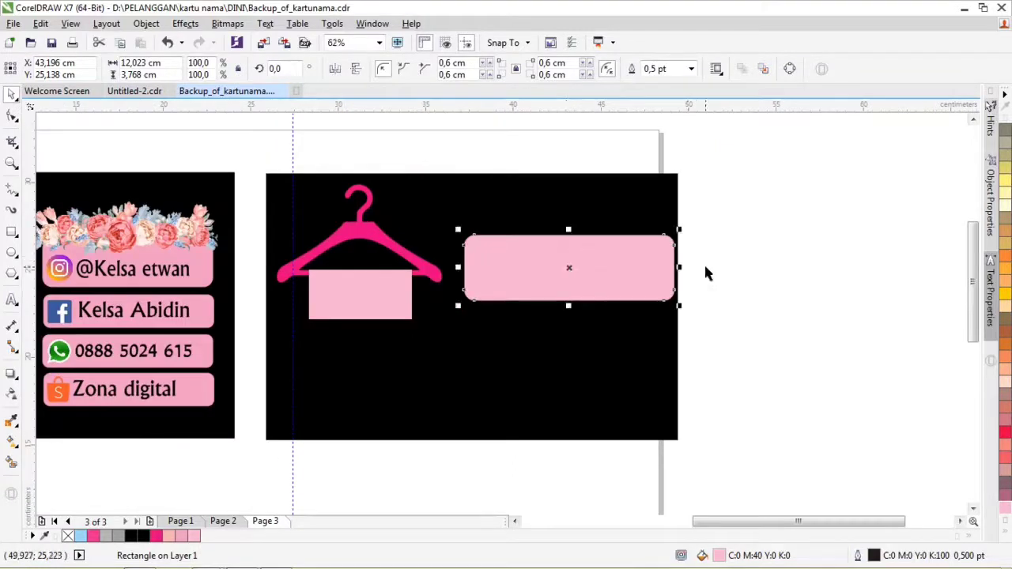
{"action": "left_click_drag", "start_coordinate": [677, 267], "coordinate": [664, 267]}
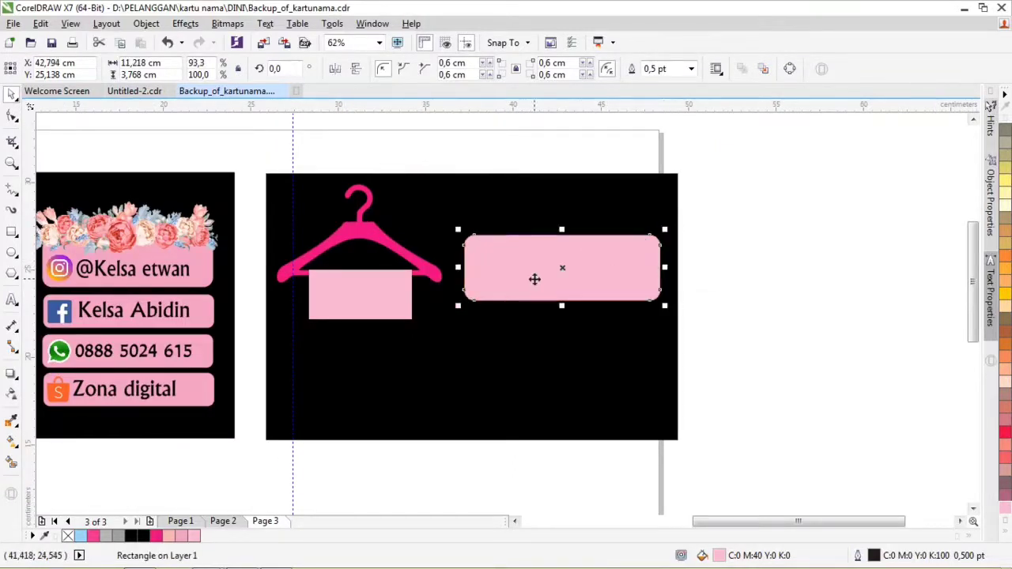
{"action": "left_click_drag", "start_coordinate": [558, 269], "coordinate": [565, 265]}
{"action": "scroll", "coordinate": [565, 265], "scroll_direction": "down", "scroll_amount": 1}
{"action": "scroll", "coordinate": [556, 269], "scroll_direction": "up", "scroll_amount": 1}
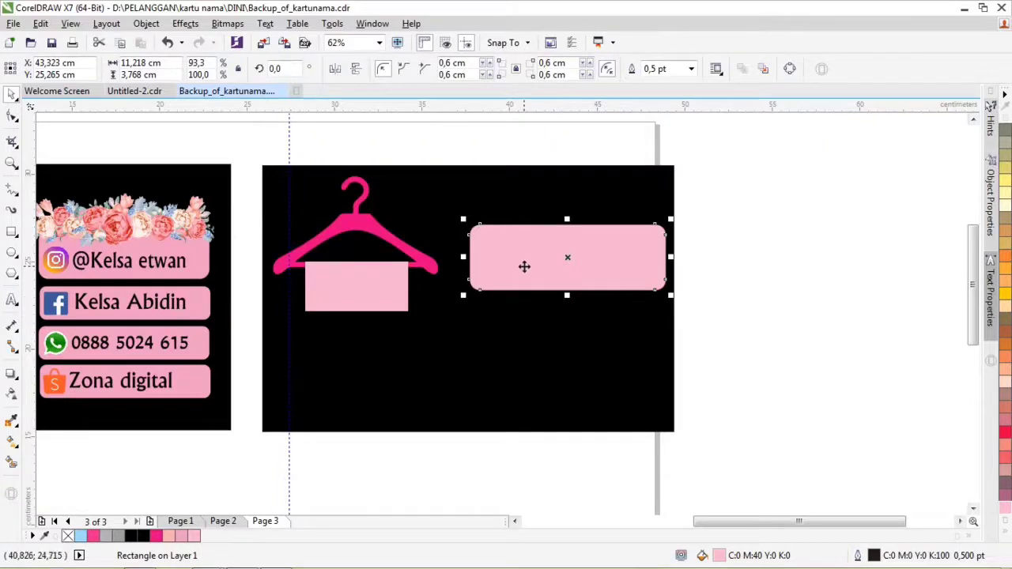
Duplicate the rounded pink rectangle directly below itself and reduce the copy's height to about 1.75 cm.
{"action": "left_click_drag", "start_coordinate": [524, 266], "coordinate": [534, 332]}
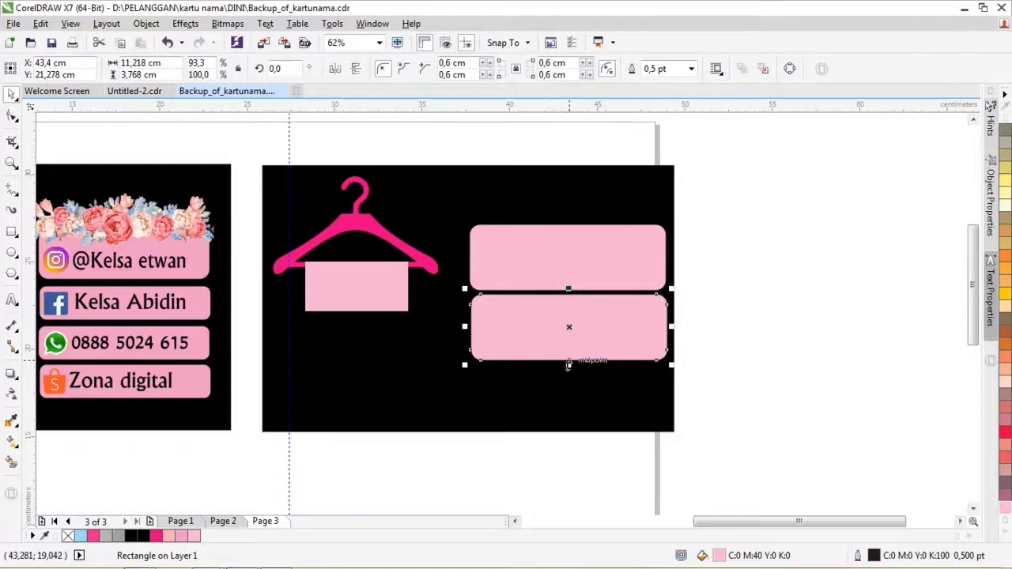
{"action": "left_click_drag", "start_coordinate": [569, 364], "coordinate": [567, 337]}
{"action": "left_click_drag", "start_coordinate": [568, 338], "coordinate": [562, 343]}
{"action": "key", "text": "Delete"}
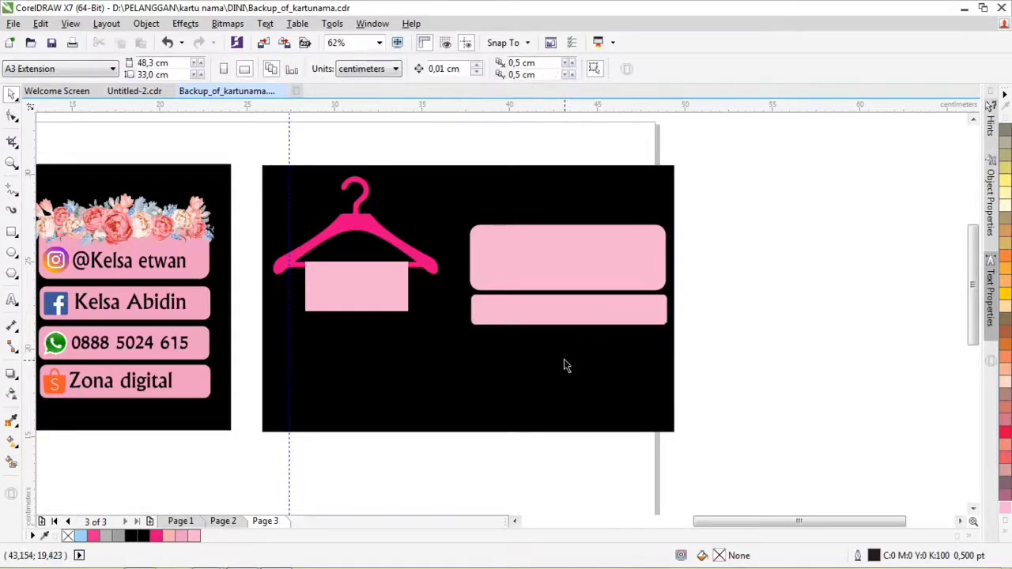
Copy the thin pink bar below itself and repeat the duplication to make three evenly stacked contact bars.
{"action": "left_click", "coordinate": [565, 321]}
{"action": "left_click_drag", "start_coordinate": [558, 323], "coordinate": [538, 384]}
{"action": "scroll", "coordinate": [551, 298], "scroll_direction": "up", "scroll_amount": 2}
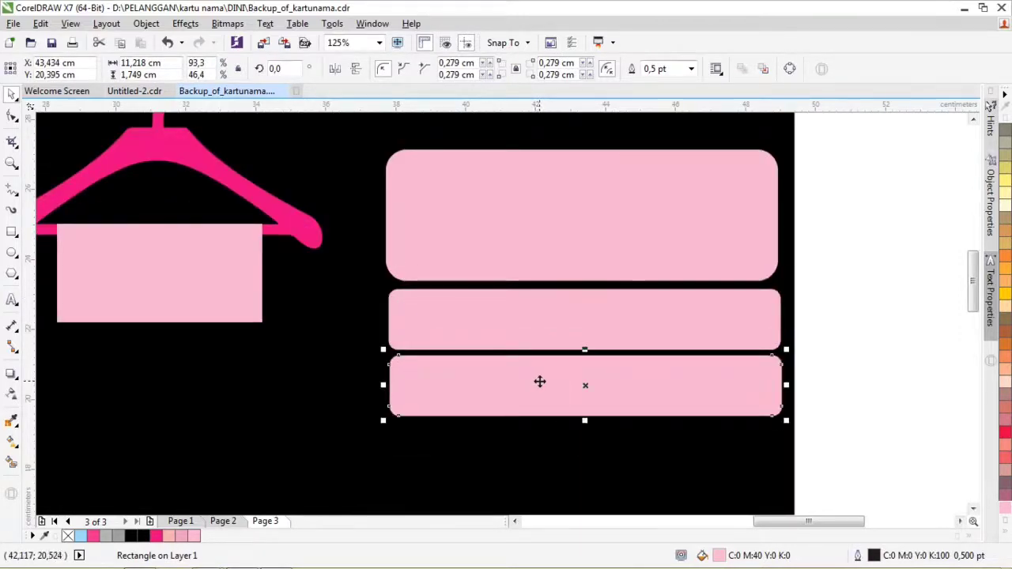
{"action": "scroll", "coordinate": [539, 382], "scroll_direction": "down", "scroll_amount": 2}
{"action": "key", "text": "ctrl+r"}
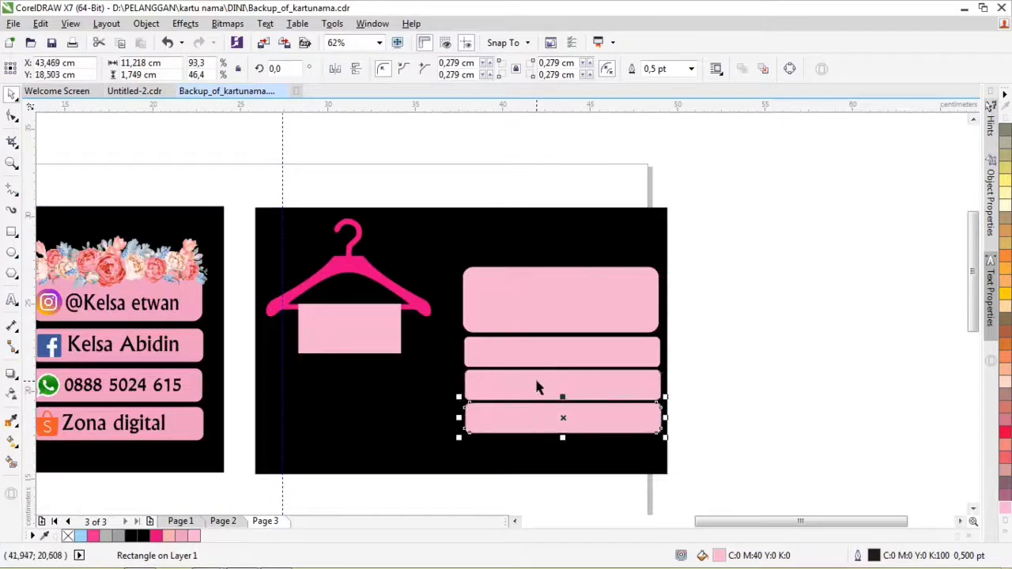
{"action": "left_click", "coordinate": [736, 368]}
Select the three thin pink bars together and stretch them slightly downward to make them a little taller.
{"action": "scroll", "coordinate": [723, 343], "scroll_direction": "down", "scroll_amount": 2}
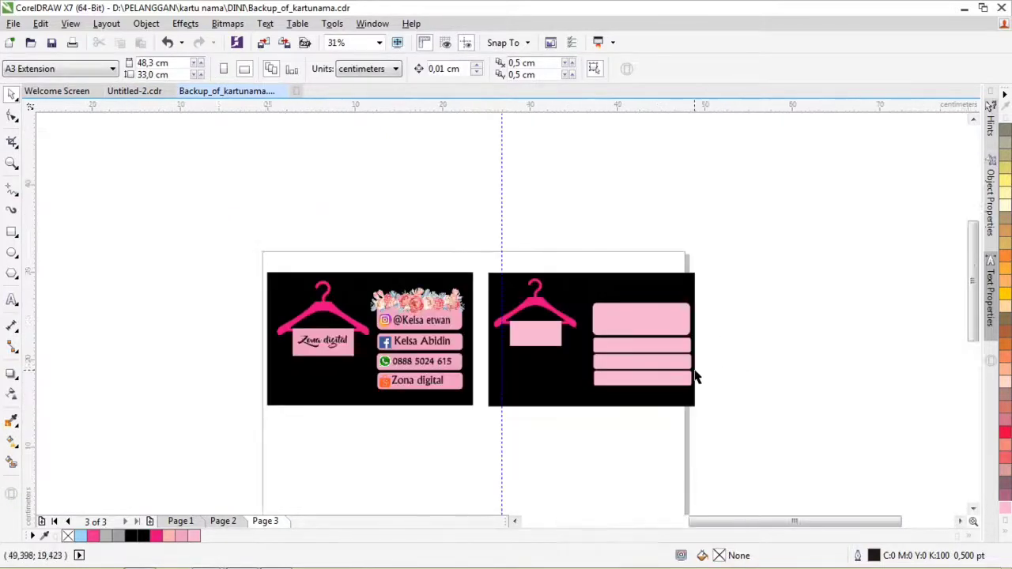
{"action": "scroll", "coordinate": [696, 377], "scroll_direction": "up", "scroll_amount": 2}
{"action": "left_click_drag", "start_coordinate": [711, 406], "coordinate": [484, 301]}
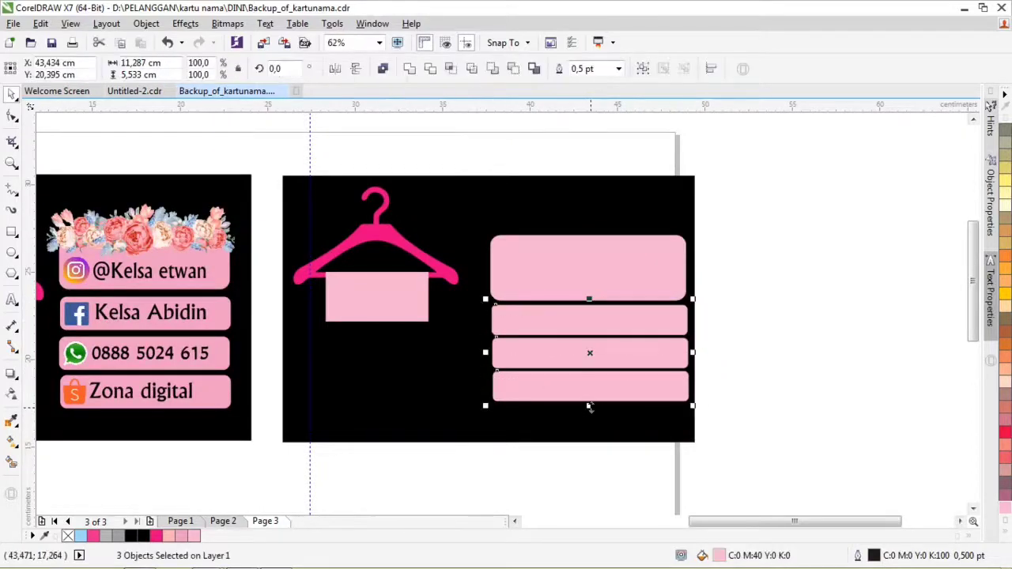
{"action": "left_click_drag", "start_coordinate": [589, 406], "coordinate": [589, 414]}
{"action": "left_click", "coordinate": [779, 405]}
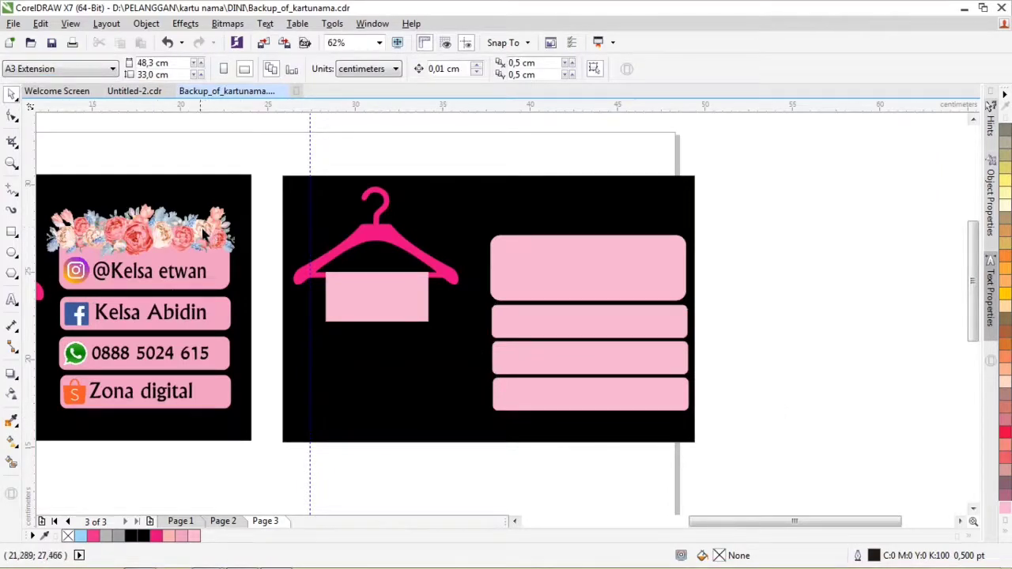
Import the 26-266205_flower-floral-design-pink-flower-vector-png image from the DINI folder, enlarge it to about 32.1 × 24.3 cm and place it beside the cards.
{"action": "left_click", "coordinate": [152, 557]}
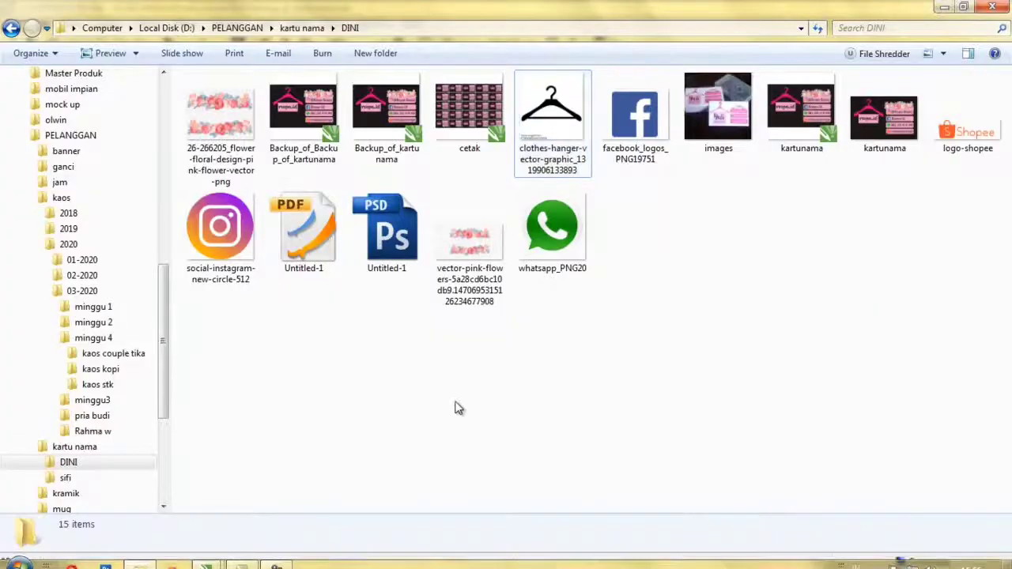
{"action": "left_click_drag", "start_coordinate": [221, 127], "coordinate": [838, 289]}
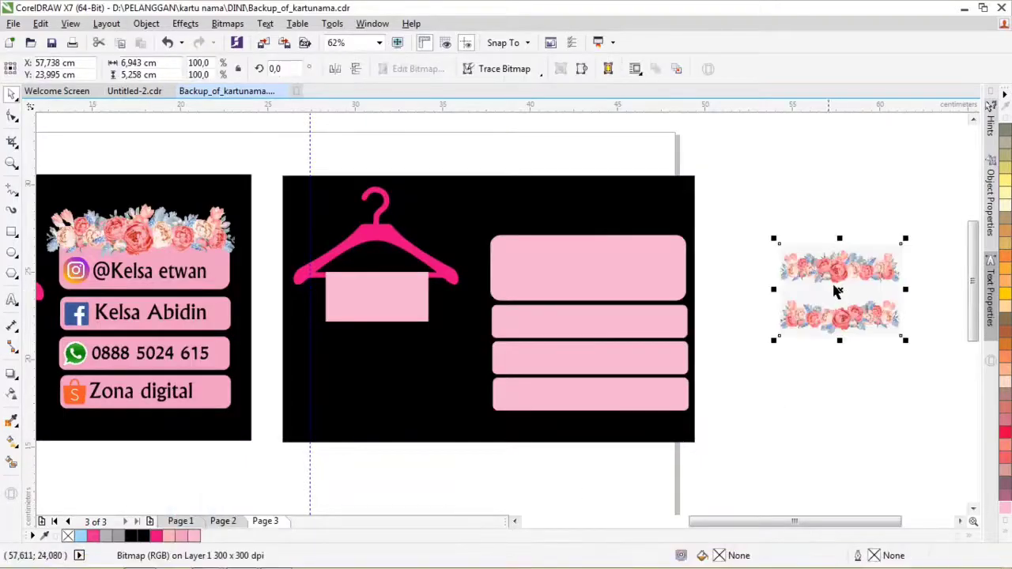
{"action": "scroll", "coordinate": [449, 140], "scroll_direction": "down", "scroll_amount": 2}
{"action": "left_click_drag", "start_coordinate": [684, 239], "coordinate": [901, 402]}
{"action": "left_click_drag", "start_coordinate": [817, 319], "coordinate": [810, 275]}
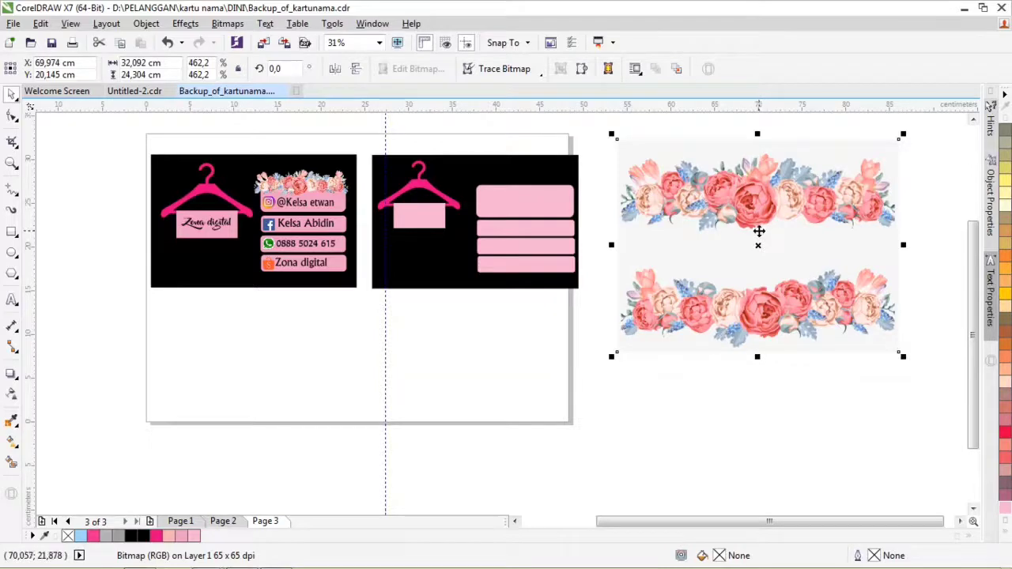
Trace the flower bitmap with Outline Trace using the Logo image type and the Detail setting at maximum.
{"action": "right_click", "coordinate": [742, 203]}
{"action": "mouse_move", "coordinate": [822, 237]}
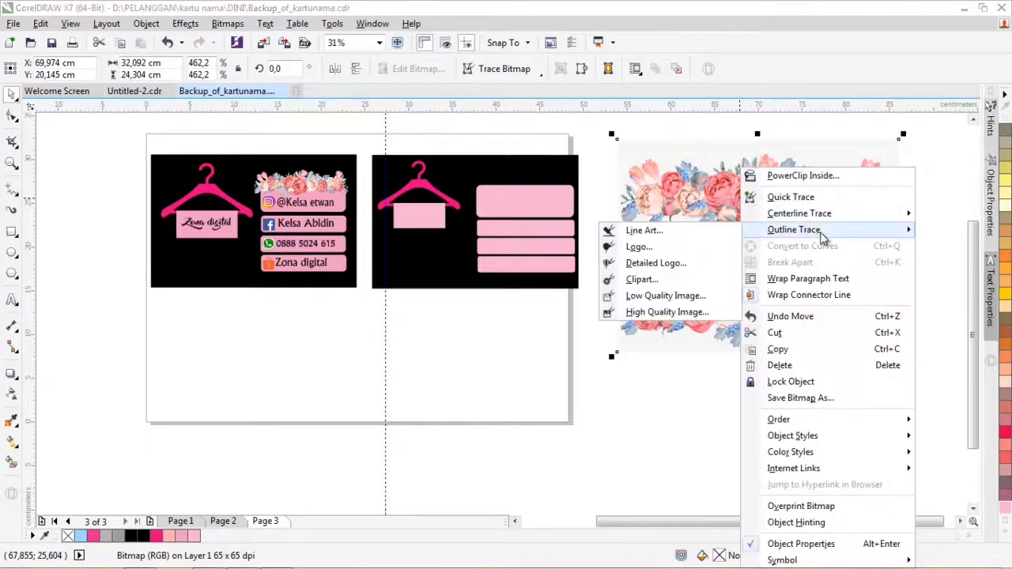
{"action": "left_click", "coordinate": [613, 246]}
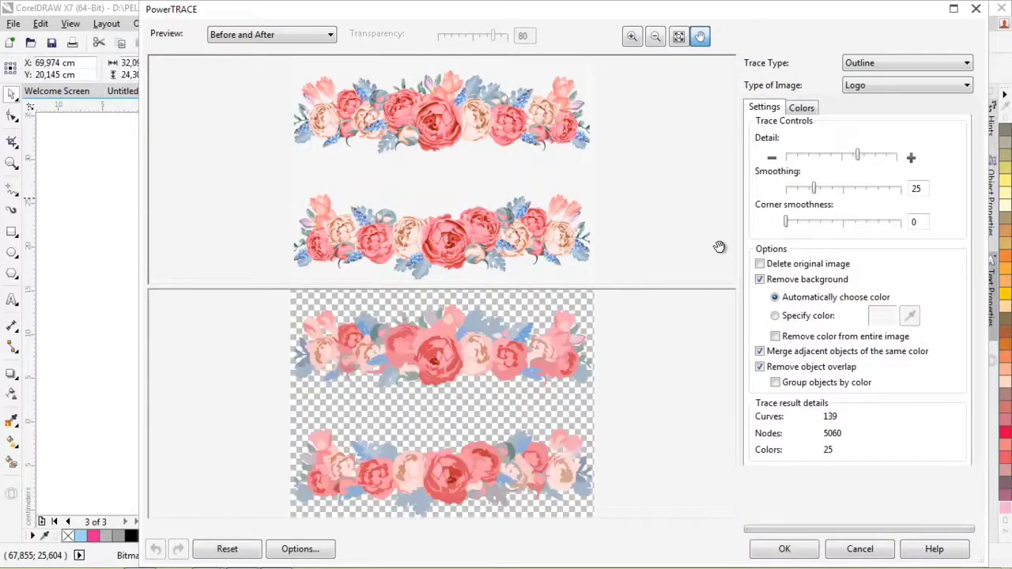
{"action": "left_click", "coordinate": [900, 158]}
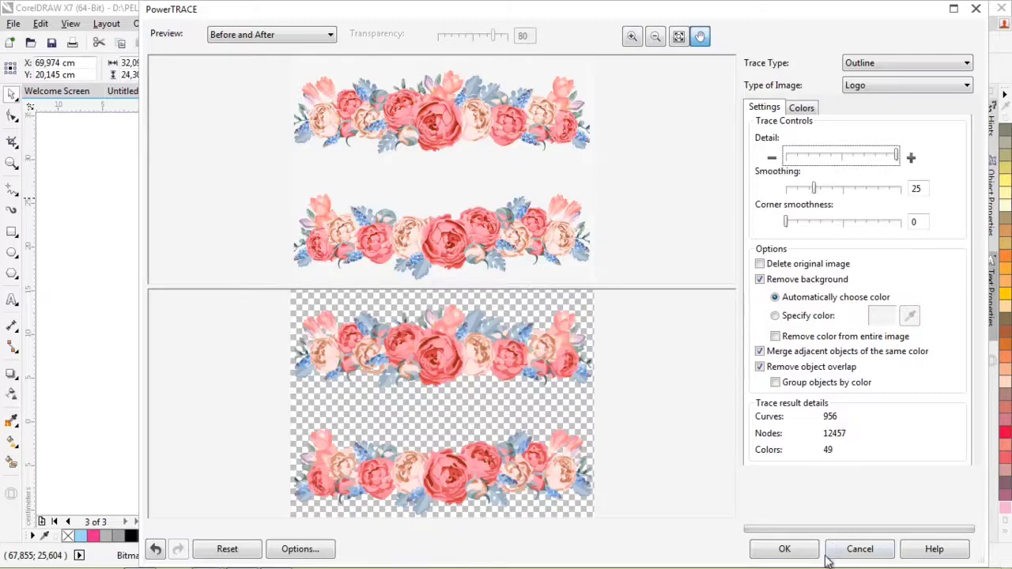
{"action": "left_click", "coordinate": [783, 548]}
{"action": "left_click", "coordinate": [786, 442]}
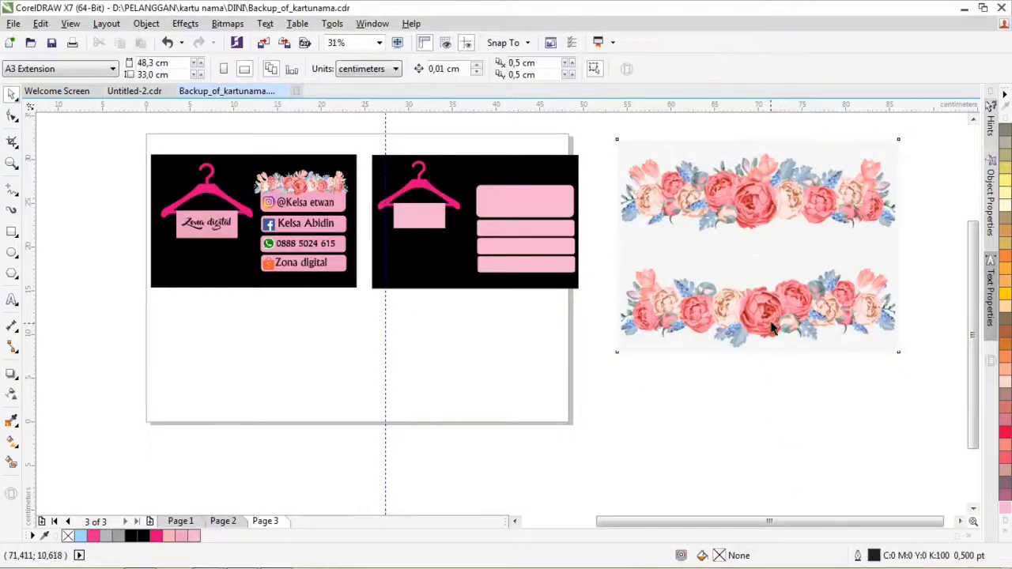
Ungroup the traced flower artwork and delete its lower garland together with the pale background pieces.
{"action": "left_click", "coordinate": [768, 313]}
{"action": "right_click", "coordinate": [774, 319]}
{"action": "left_click", "coordinate": [854, 273]}
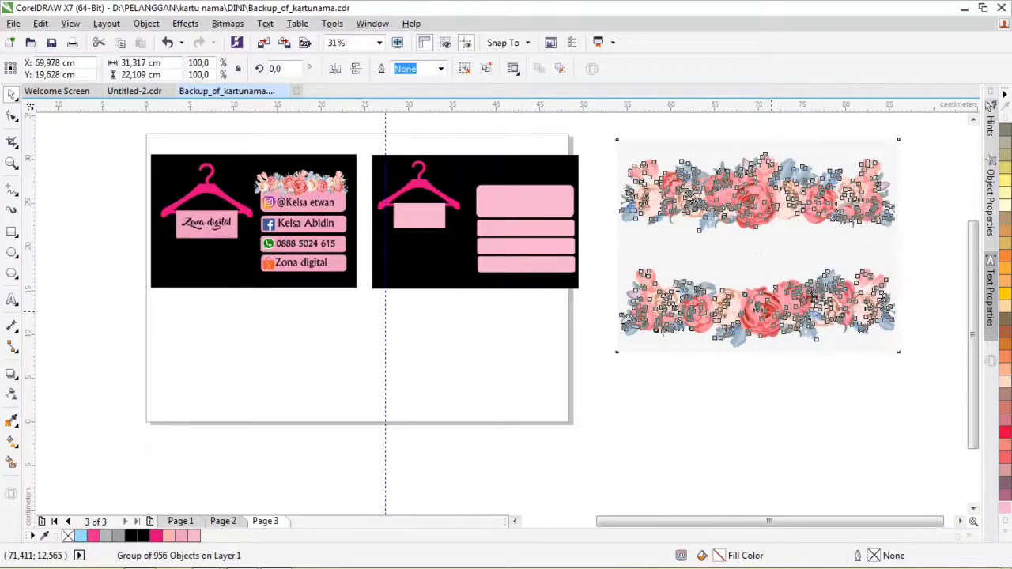
{"action": "left_click", "coordinate": [594, 429]}
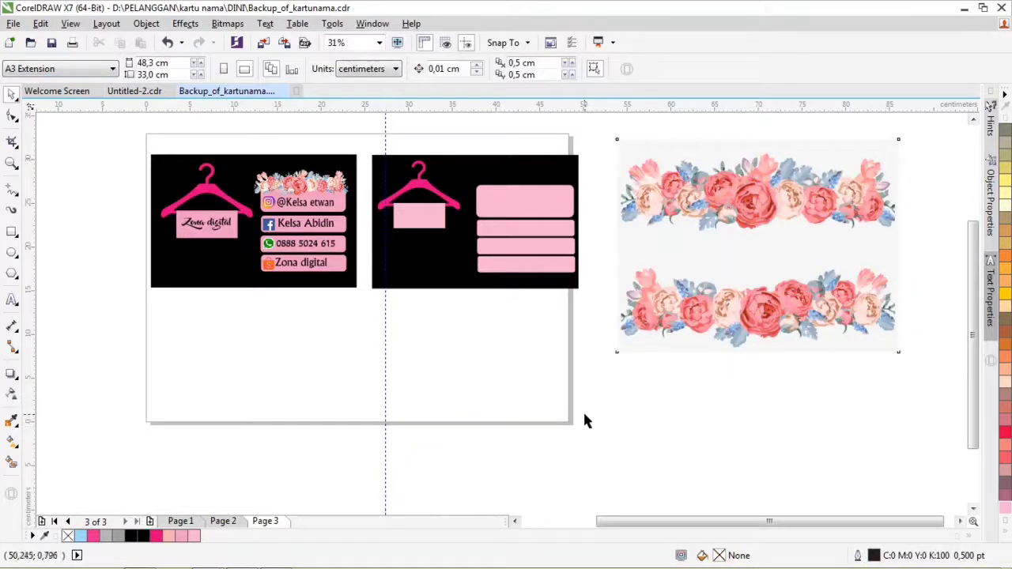
{"action": "left_click_drag", "start_coordinate": [585, 415], "coordinate": [945, 251]}
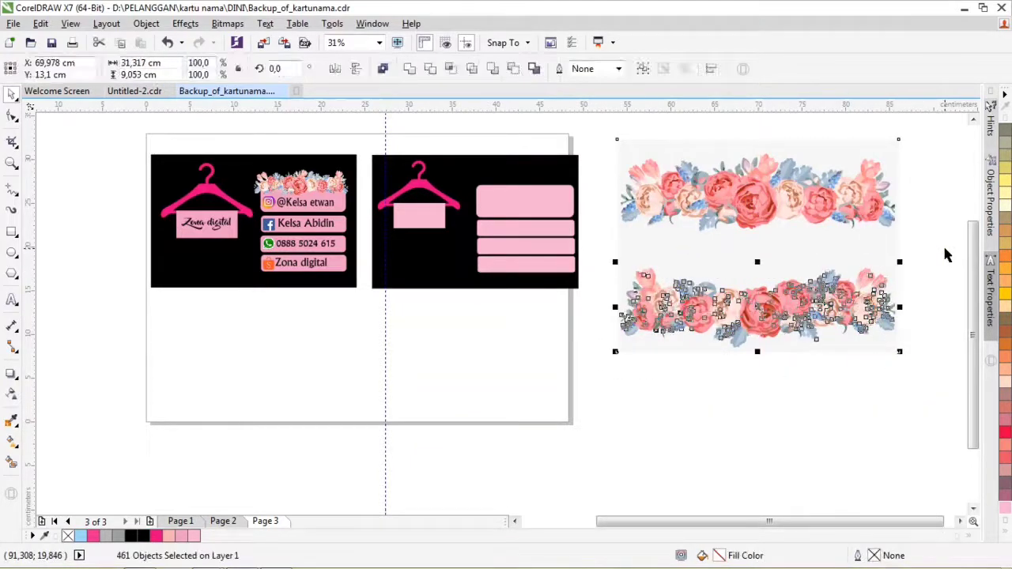
{"action": "key", "text": "Delete"}
{"action": "left_click", "coordinate": [814, 310]}
{"action": "key", "text": "Delete"}
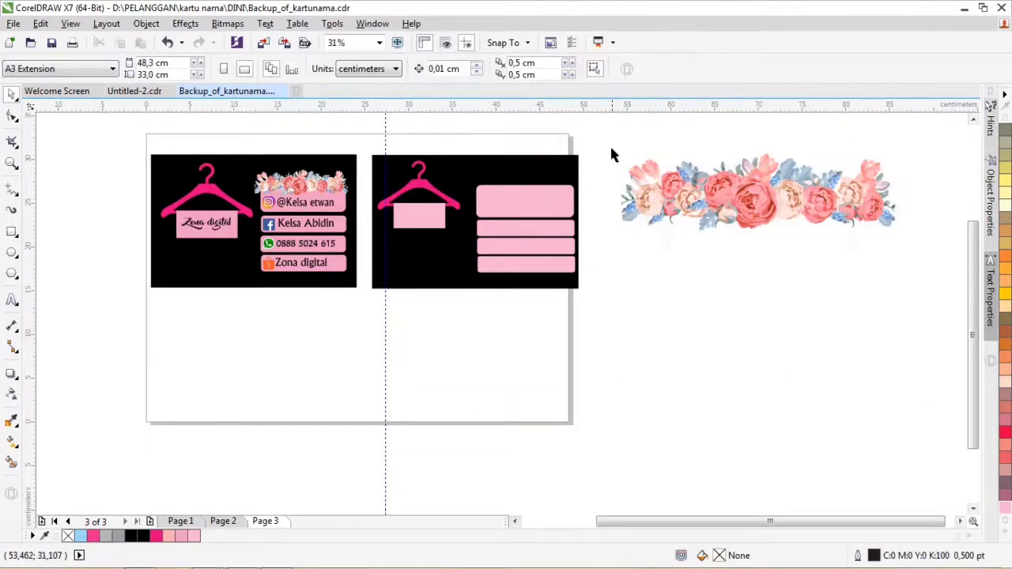
Group all pieces of the remaining garland and scale it down to about 12.6 × 3.6 cm.
{"action": "left_click_drag", "start_coordinate": [605, 143], "coordinate": [928, 282]}
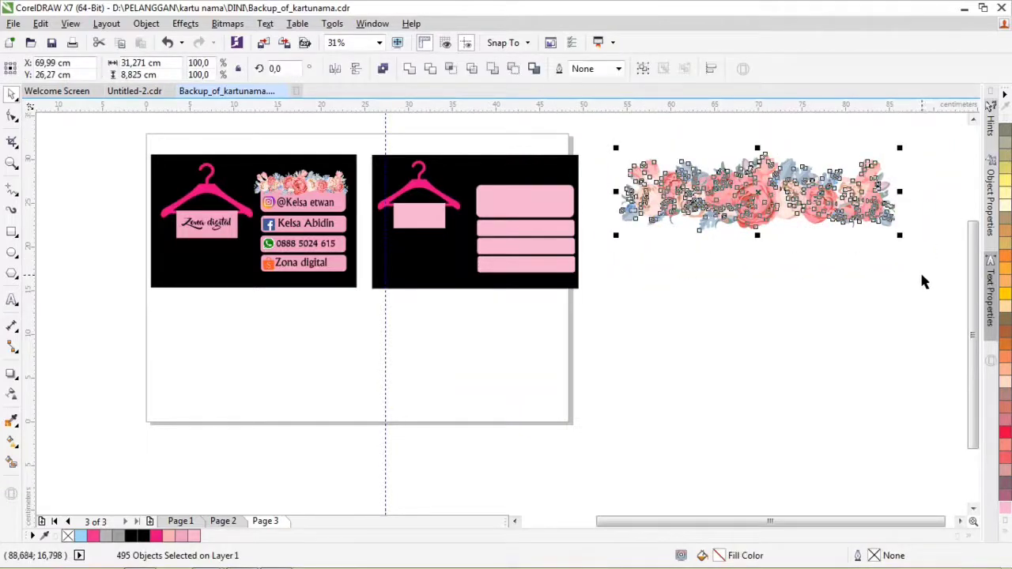
{"action": "key", "text": "ctrl+g"}
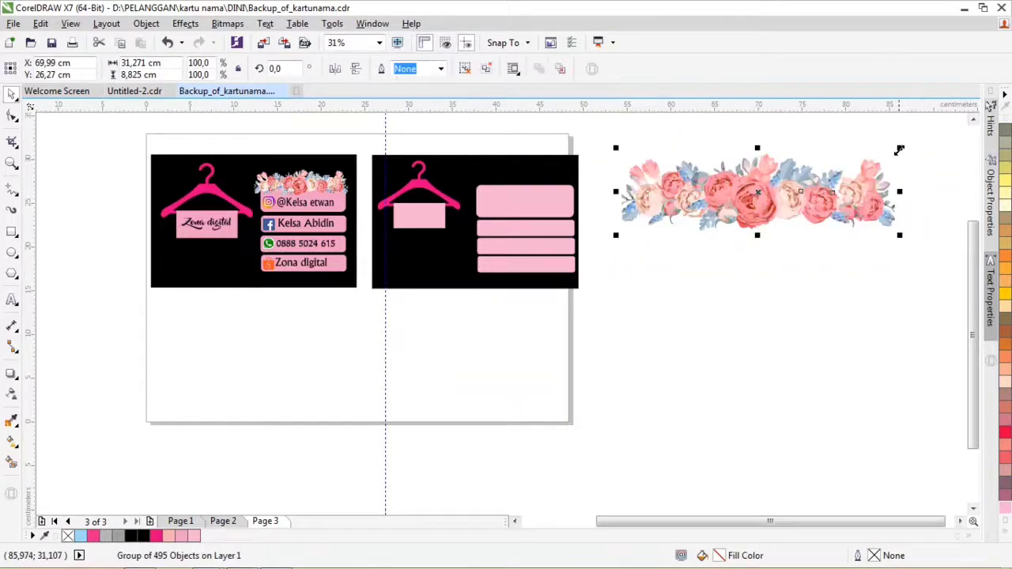
{"action": "left_click_drag", "start_coordinate": [900, 150], "coordinate": [736, 191]}
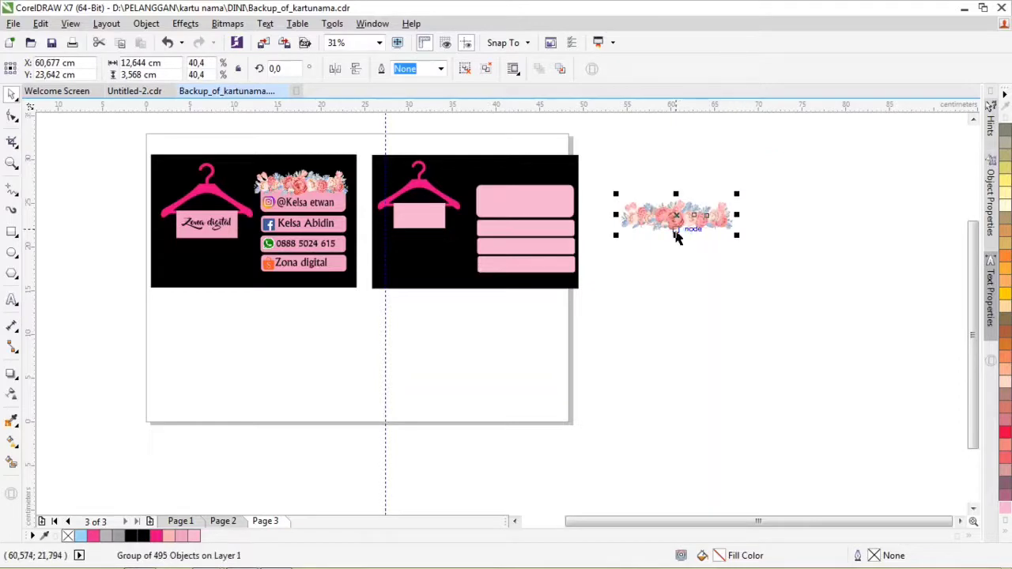
Place the garland over the upper edge of the new card's tallest pink bar and resize it to about 12 × 3.4 cm.
{"action": "left_click_drag", "start_coordinate": [682, 230], "coordinate": [528, 199]}
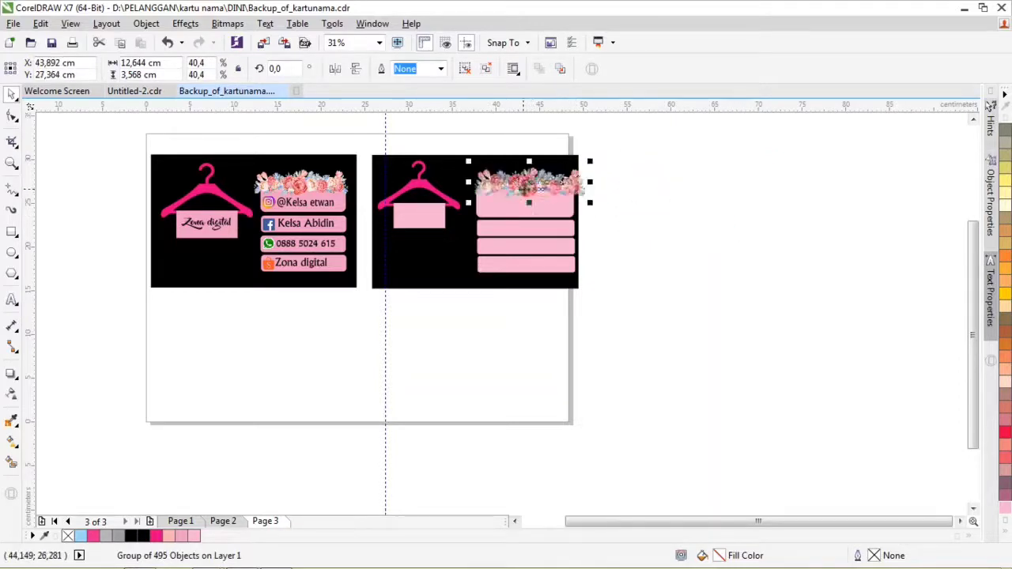
{"action": "scroll", "coordinate": [516, 179], "scroll_direction": "up", "scroll_amount": 1}
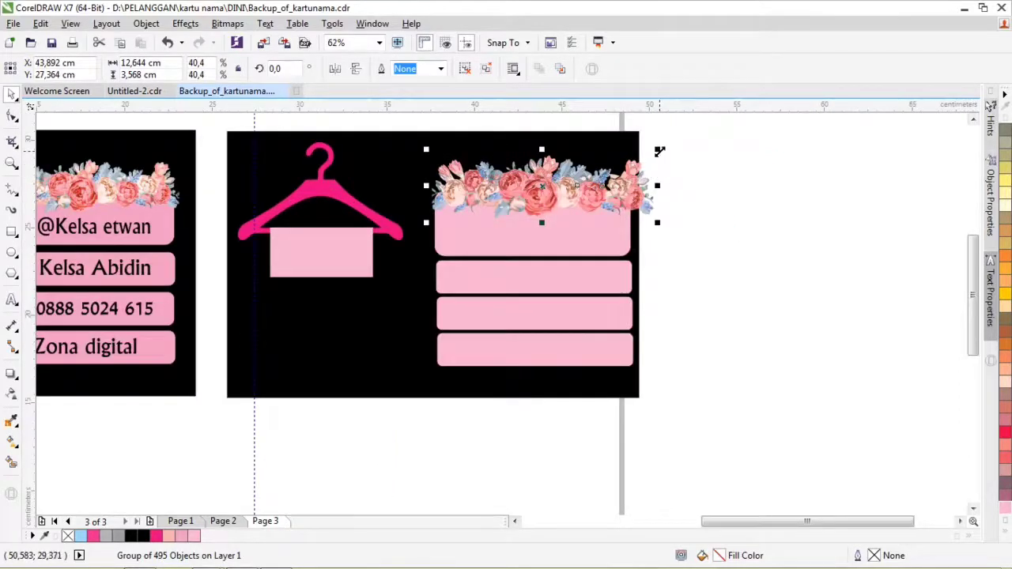
{"action": "left_click_drag", "start_coordinate": [659, 150], "coordinate": [641, 156]}
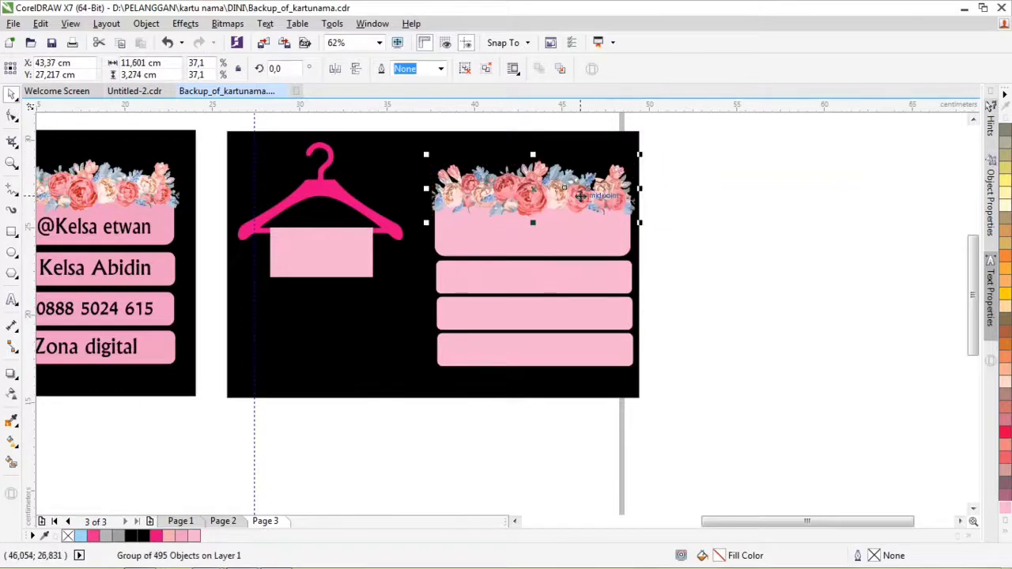
{"action": "left_click_drag", "start_coordinate": [581, 196], "coordinate": [583, 190]}
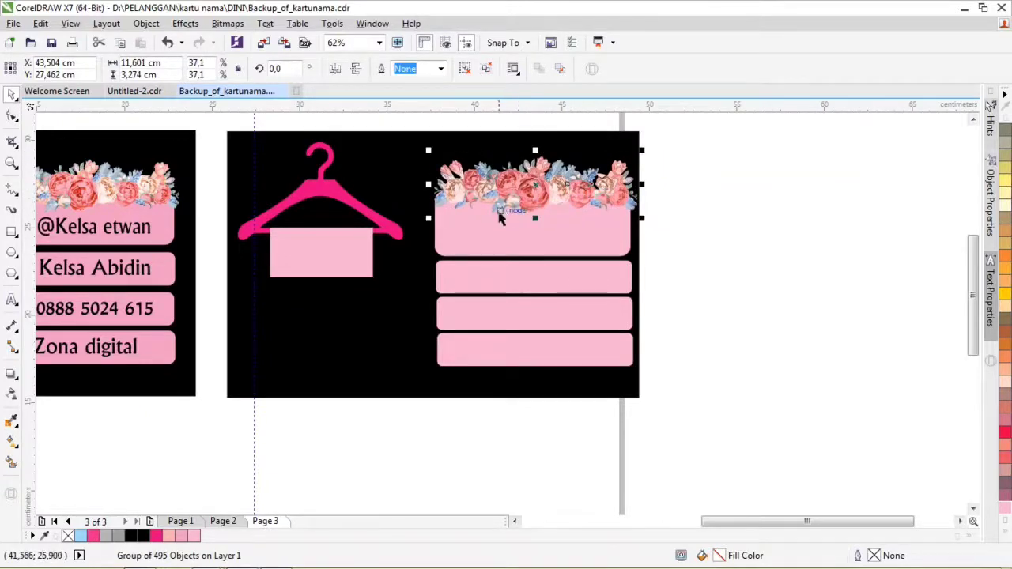
{"action": "left_click_drag", "start_coordinate": [427, 221], "coordinate": [423, 230]}
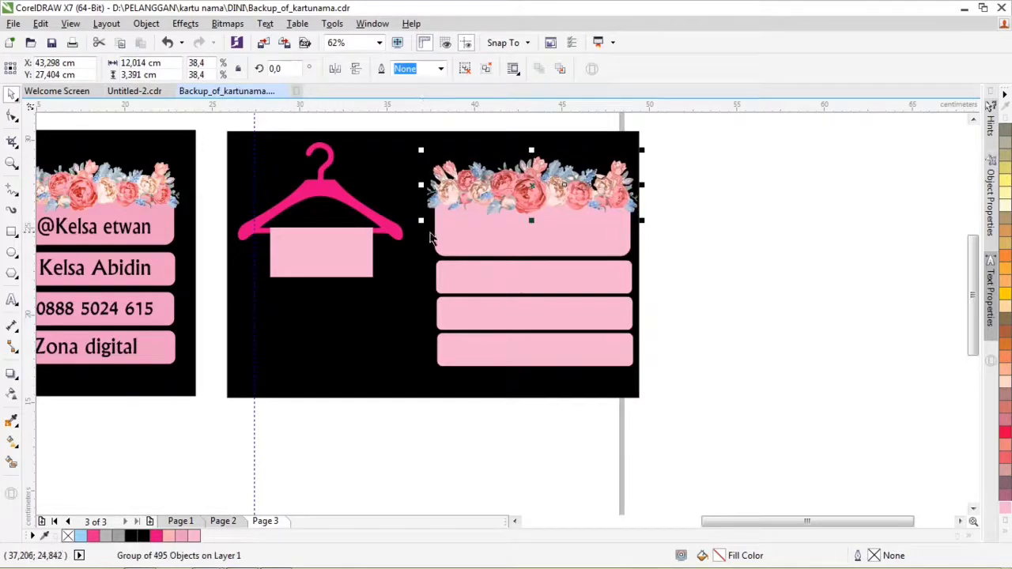
{"action": "left_click", "coordinate": [774, 293]}
{"action": "scroll", "coordinate": [774, 286], "scroll_direction": "down", "scroll_amount": 2}
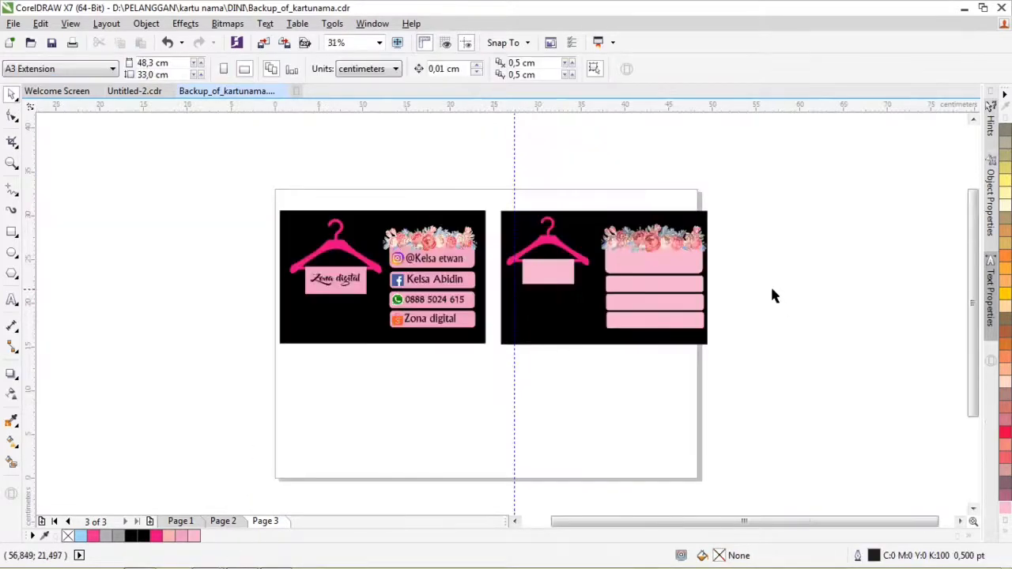
Copy the four social media icons from the finished card onto the new card's bars and bring them to the front of the layer.
{"action": "scroll", "coordinate": [472, 313], "scroll_direction": "up", "scroll_amount": 2}
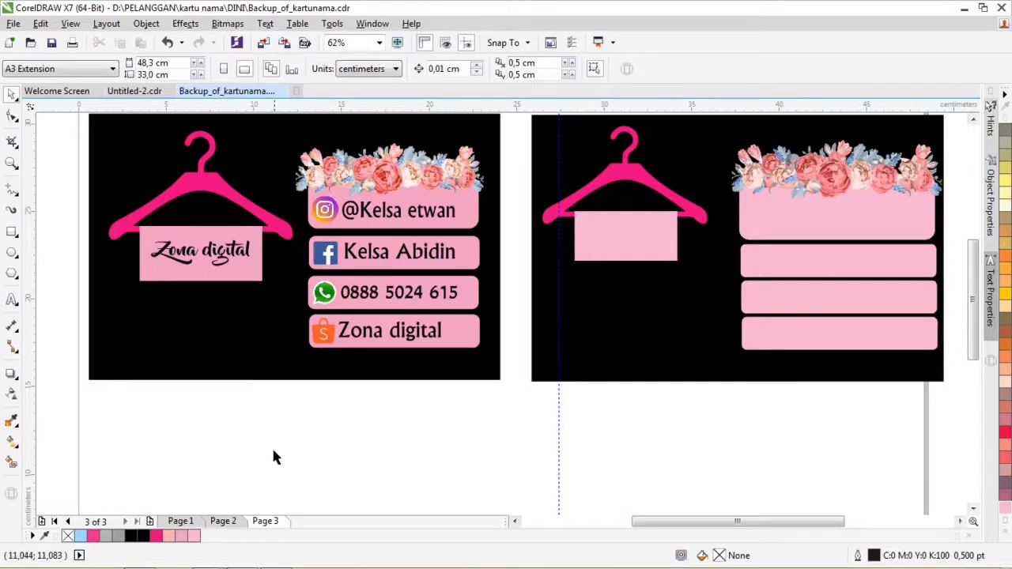
{"action": "left_click_drag", "start_coordinate": [276, 446], "coordinate": [348, 185]}
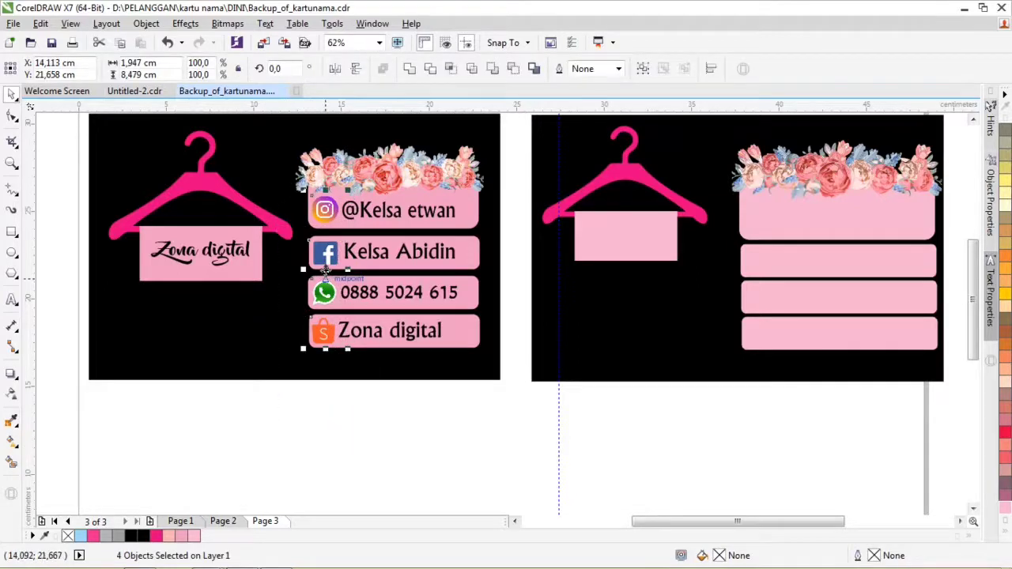
{"action": "left_click_drag", "start_coordinate": [325, 273], "coordinate": [761, 274]}
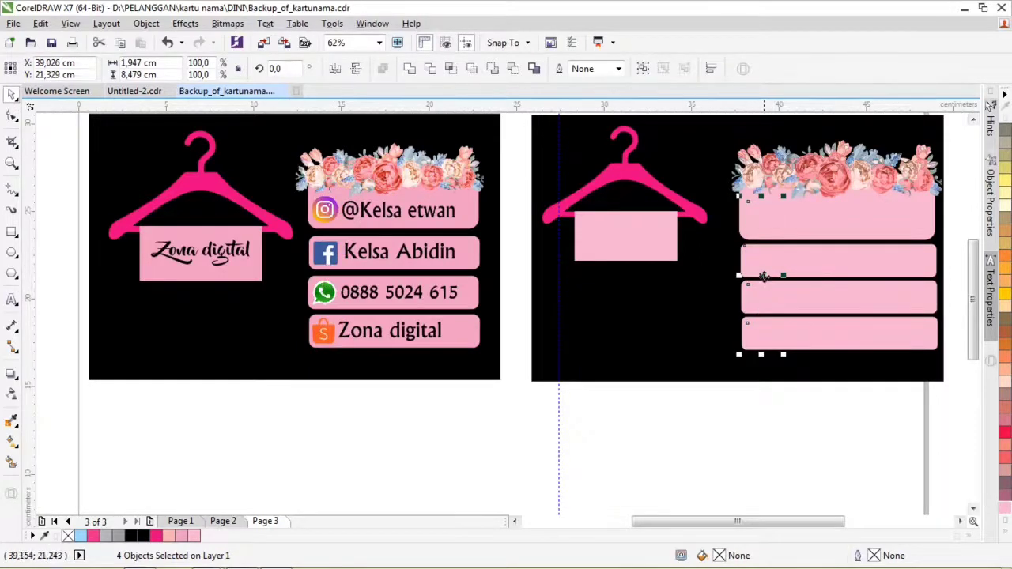
{"action": "right_click", "coordinate": [761, 275]}
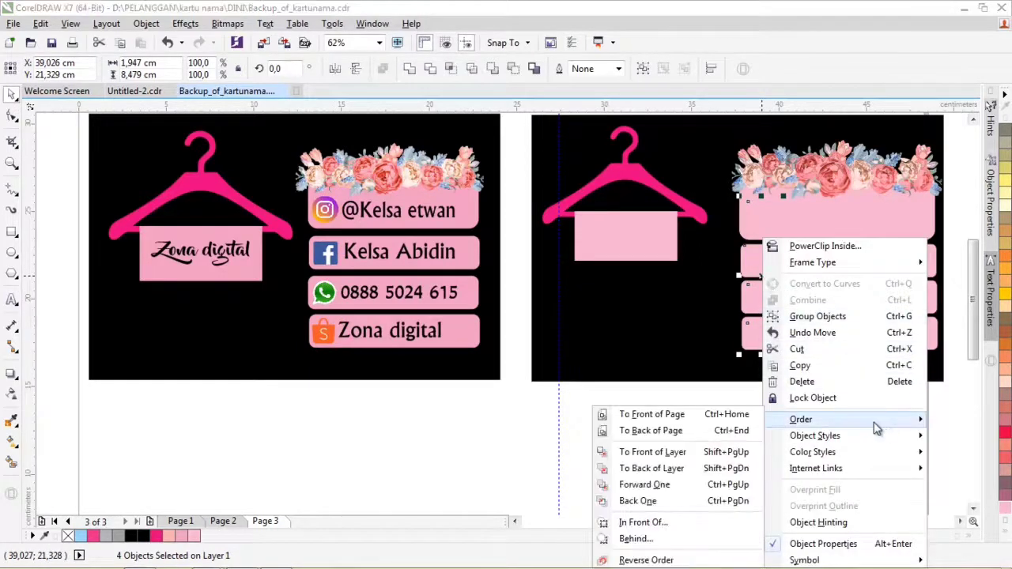
{"action": "mouse_move", "coordinate": [790, 436]}
{"action": "mouse_move", "coordinate": [800, 419]}
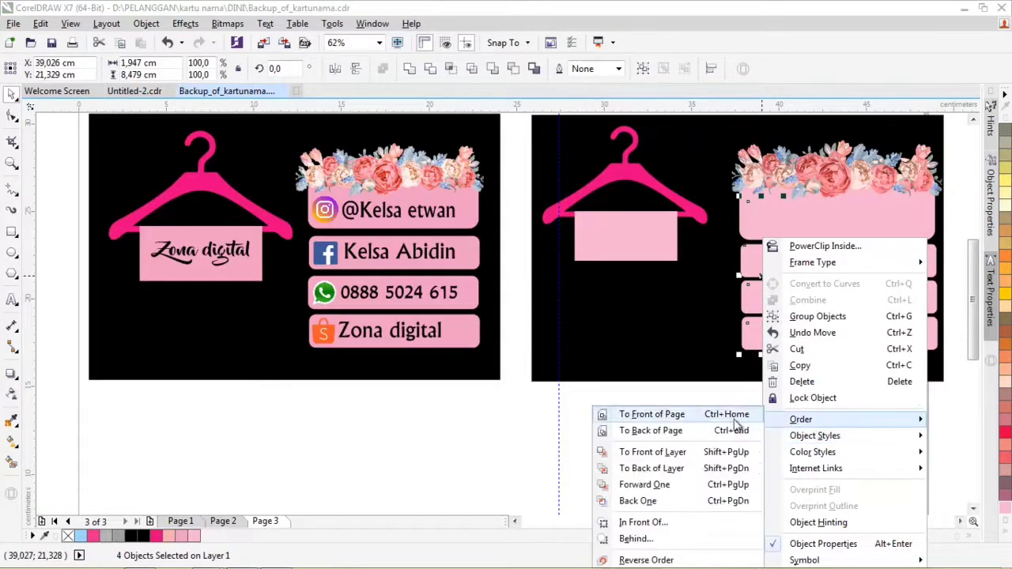
{"action": "left_click", "coordinate": [707, 451]}
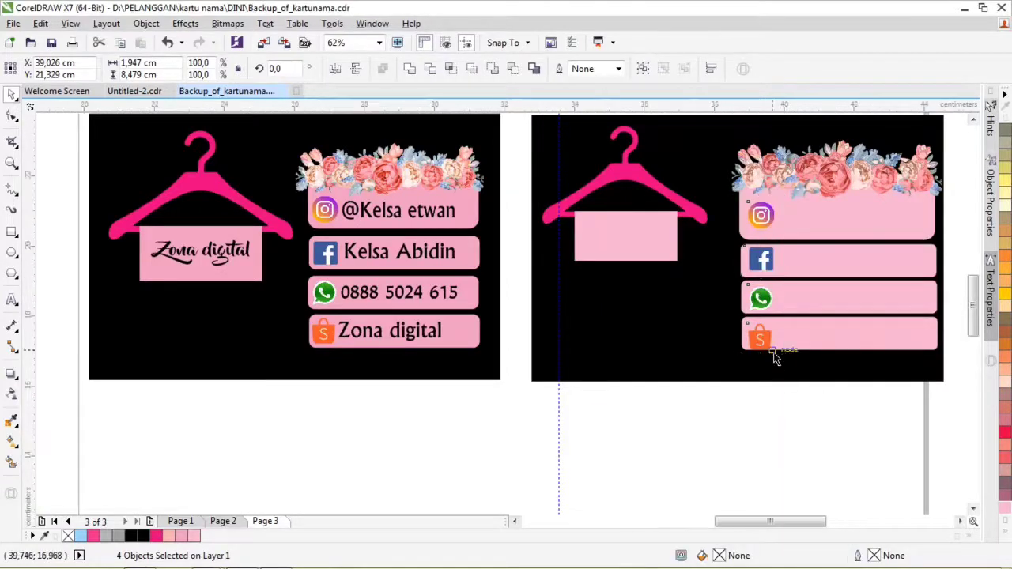
Adjust the Shopee, WhatsApp, Facebook and Instagram icons individually so they line up near the left end of their pink bars.
{"action": "scroll", "coordinate": [763, 442], "scroll_direction": "up", "scroll_amount": 3}
{"action": "left_click", "coordinate": [736, 470]}
{"action": "left_click_drag", "start_coordinate": [752, 332], "coordinate": [744, 323]}
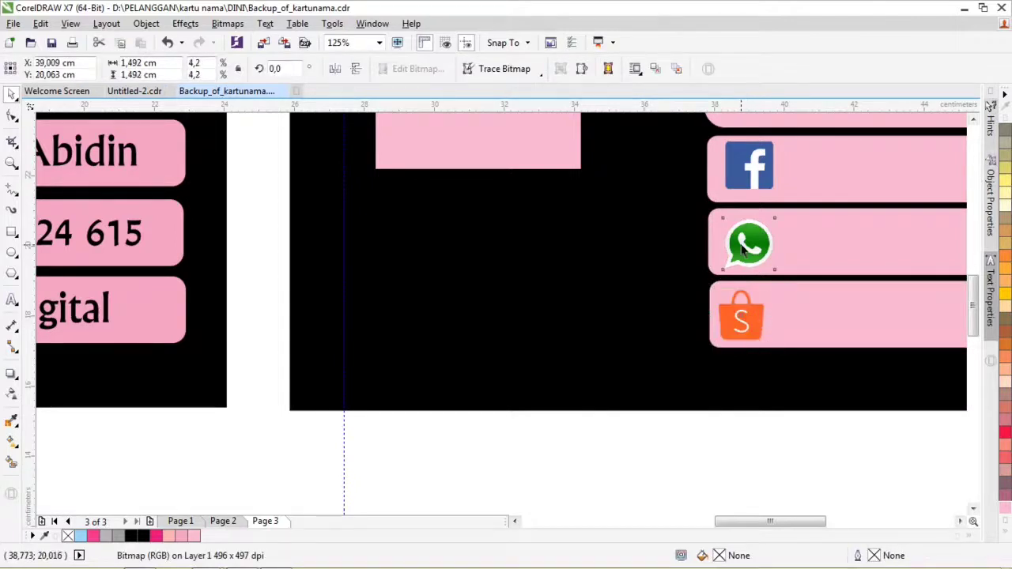
{"action": "left_click", "coordinate": [743, 245]}
{"action": "left_click_drag", "start_coordinate": [743, 245], "coordinate": [740, 245]}
{"action": "left_click_drag", "start_coordinate": [748, 166], "coordinate": [731, 160]}
{"action": "scroll", "coordinate": [736, 174], "scroll_direction": "down", "scroll_amount": 2}
{"action": "scroll", "coordinate": [724, 187], "scroll_direction": "down", "scroll_amount": 2}
{"action": "scroll", "coordinate": [728, 162], "scroll_direction": "up", "scroll_amount": 1}
{"action": "left_click", "coordinate": [728, 156]}
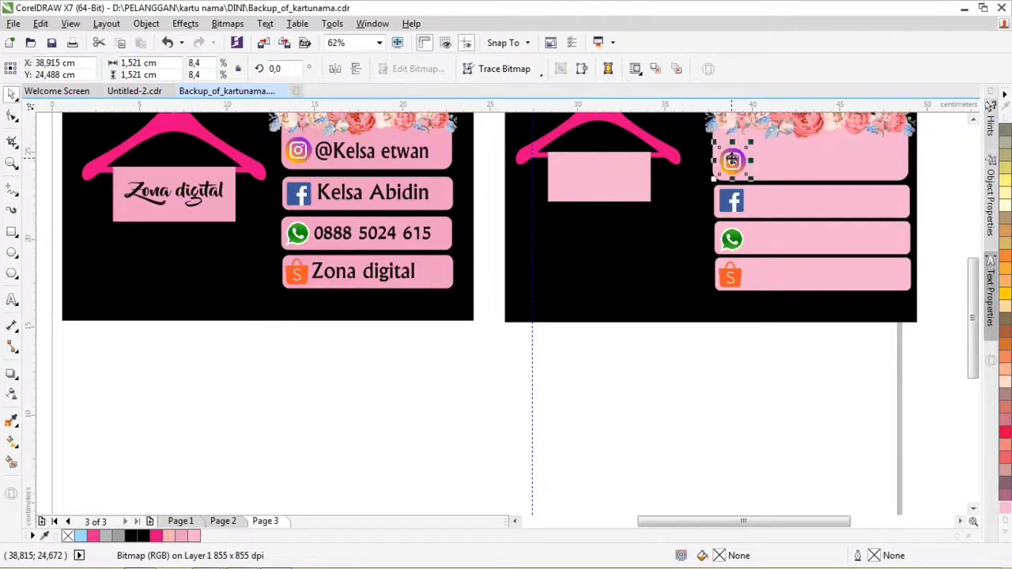
{"action": "mouse_move", "coordinate": [195, 559]}
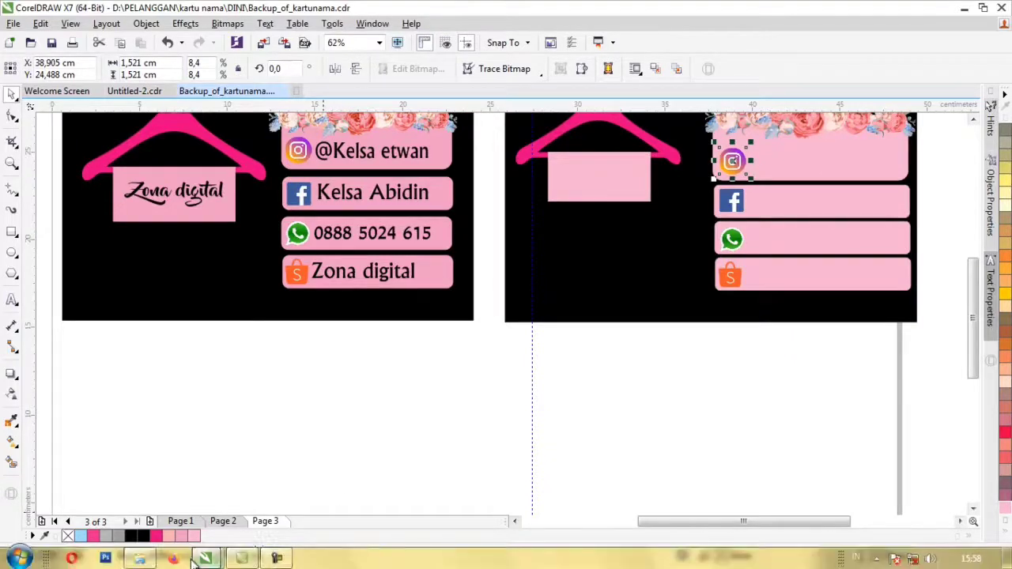
{"action": "left_click", "coordinate": [140, 558]}
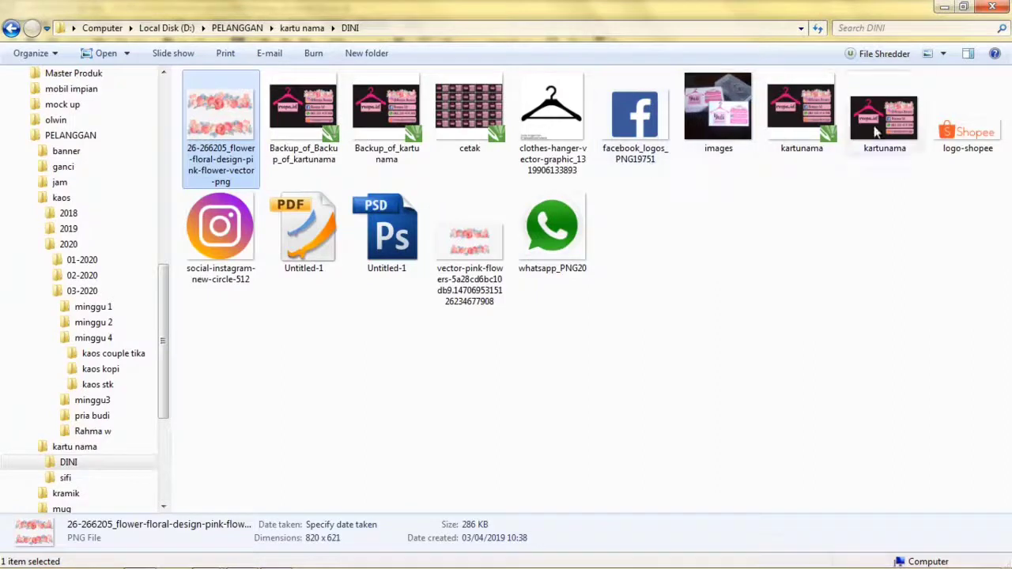
{"action": "mouse_move", "coordinate": [181, 559]}
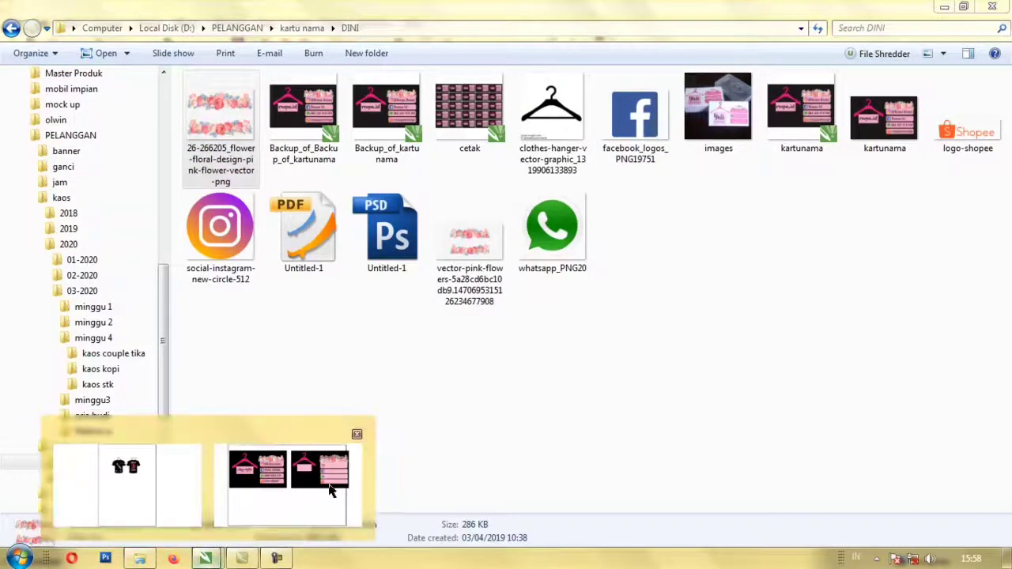
{"action": "left_click", "coordinate": [283, 467]}
Select the four contact text lines on the finished card together.
{"action": "left_click", "coordinate": [627, 386]}
{"action": "left_click", "coordinate": [408, 158]}
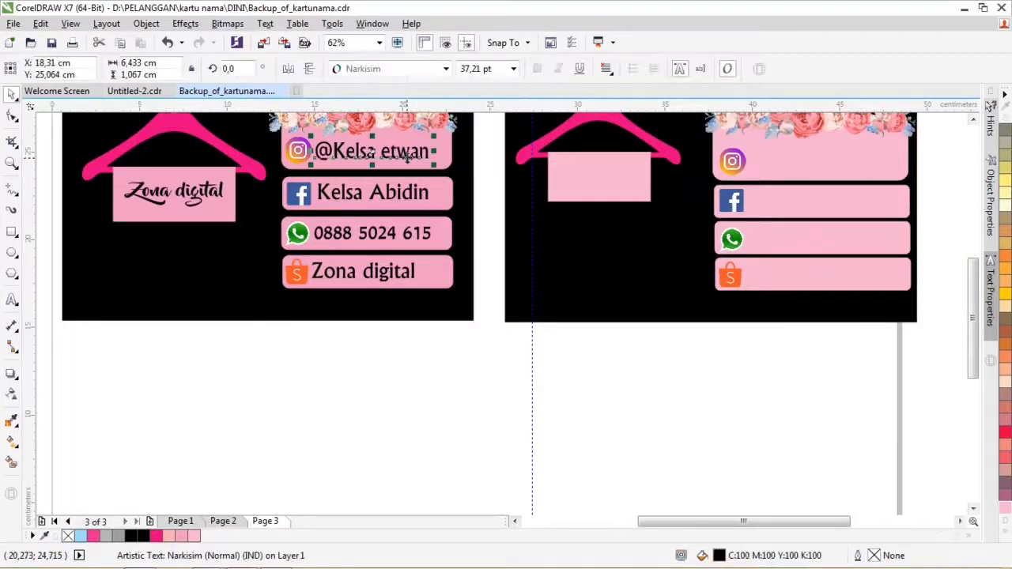
{"action": "left_click", "coordinate": [407, 198], "text": "shift"}
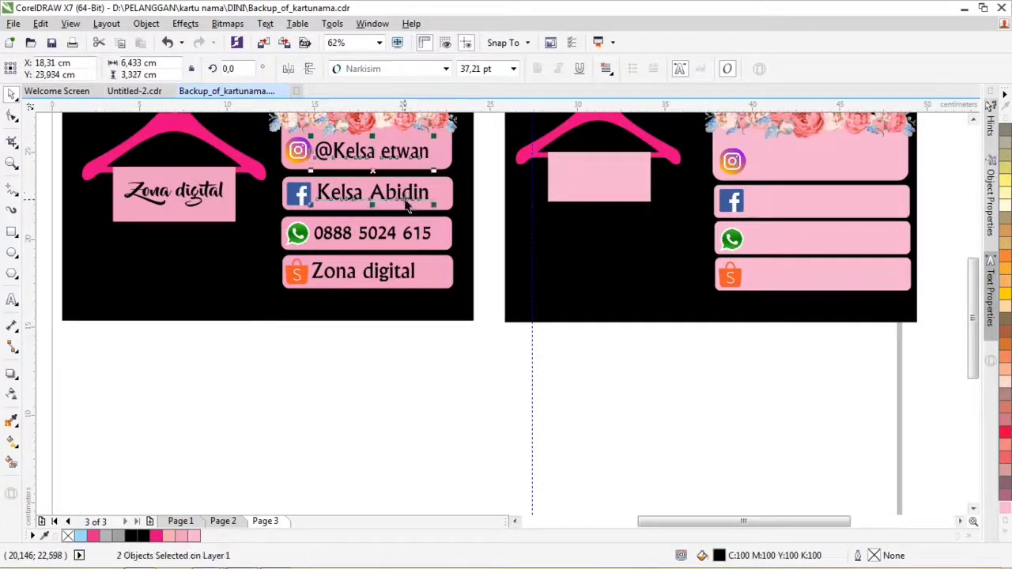
{"action": "left_click", "coordinate": [408, 242], "text": "shift"}
{"action": "left_click", "coordinate": [393, 273], "text": "shift"}
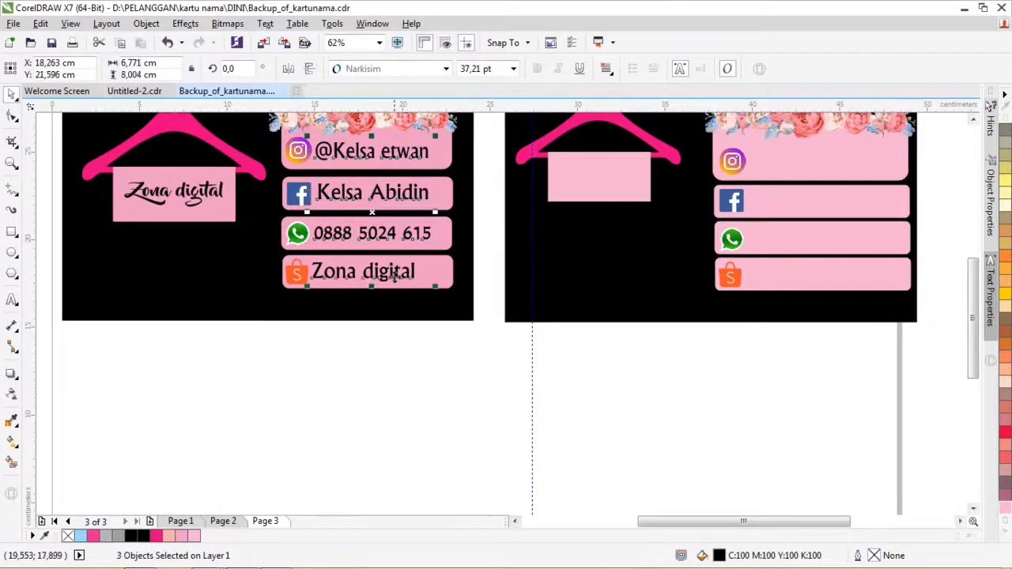
Try to place a copy of the contact text lines on the new card's bars and bring it forward, then undo the move.
{"action": "left_click_drag", "start_coordinate": [393, 226], "coordinate": [815, 220]}
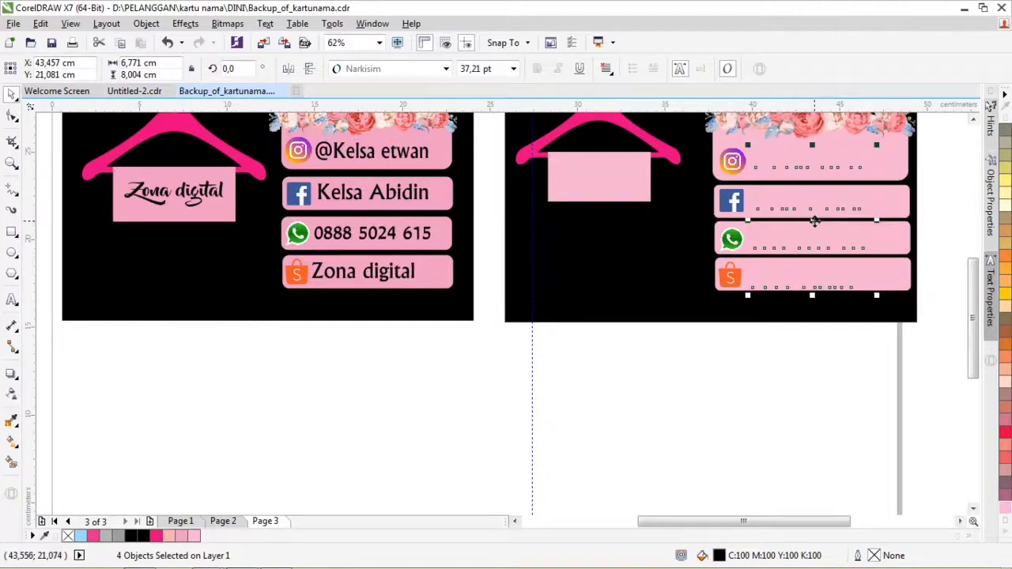
{"action": "right_click", "coordinate": [814, 221]}
{"action": "mouse_move", "coordinate": [915, 404]}
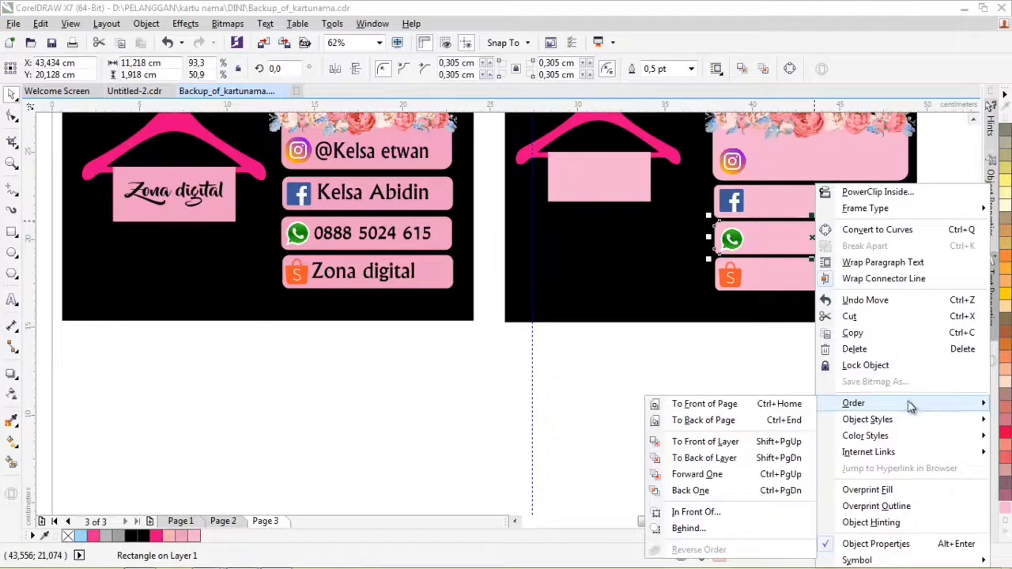
{"action": "left_click", "coordinate": [693, 357]}
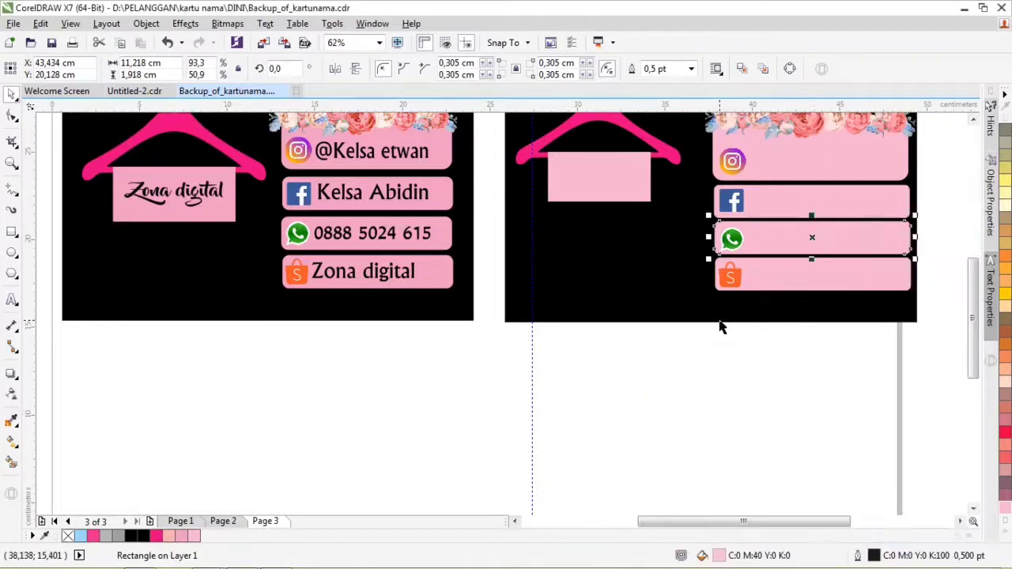
{"action": "key", "text": "ctrl+z"}
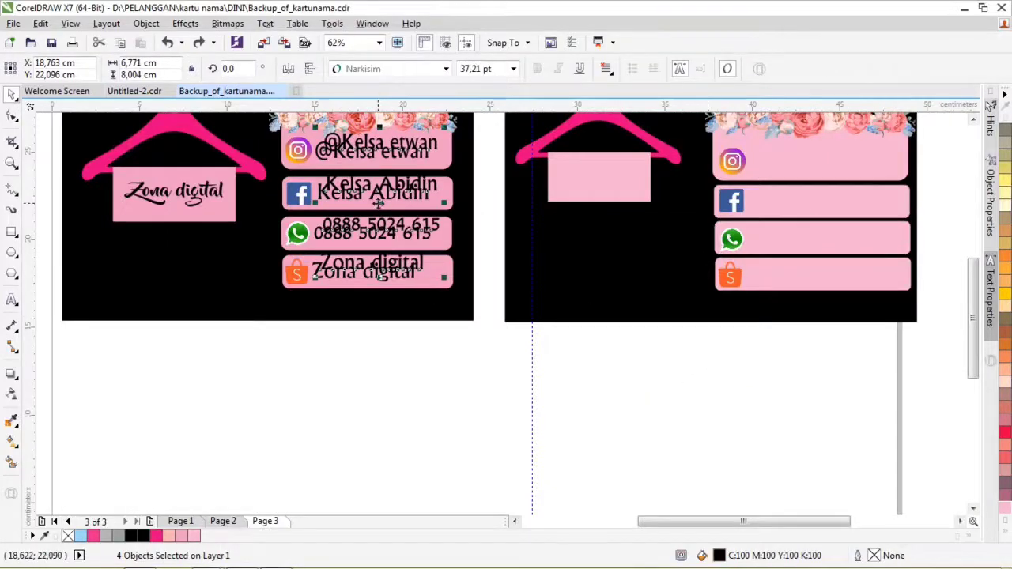
Move the duplicated contact text lines to the new card's lower edge and bring them as one group to the front of the layer.
{"action": "left_click_drag", "start_coordinate": [372, 203], "coordinate": [811, 346]}
{"action": "key", "text": "ctrl+g"}
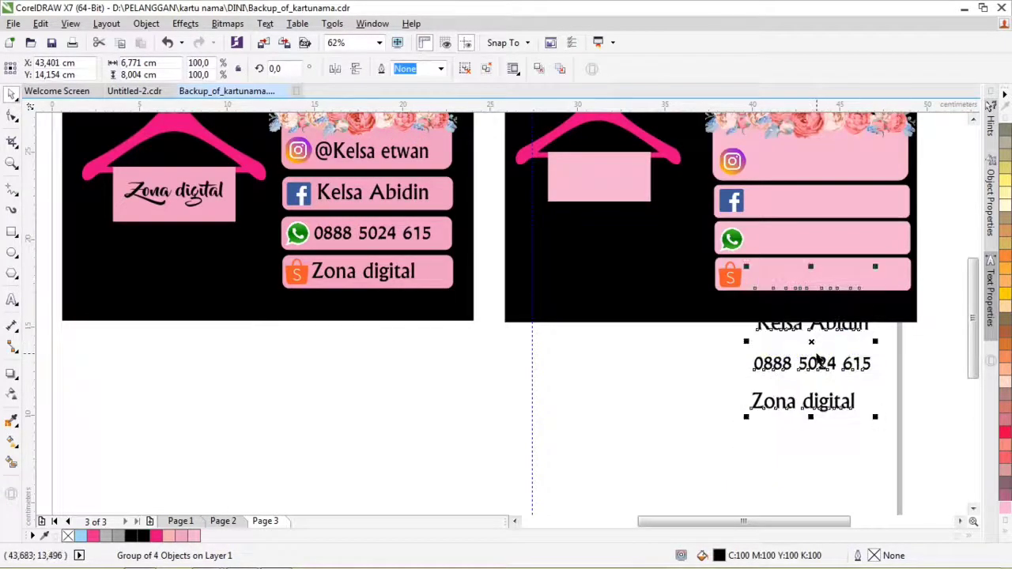
{"action": "right_click", "coordinate": [815, 359]}
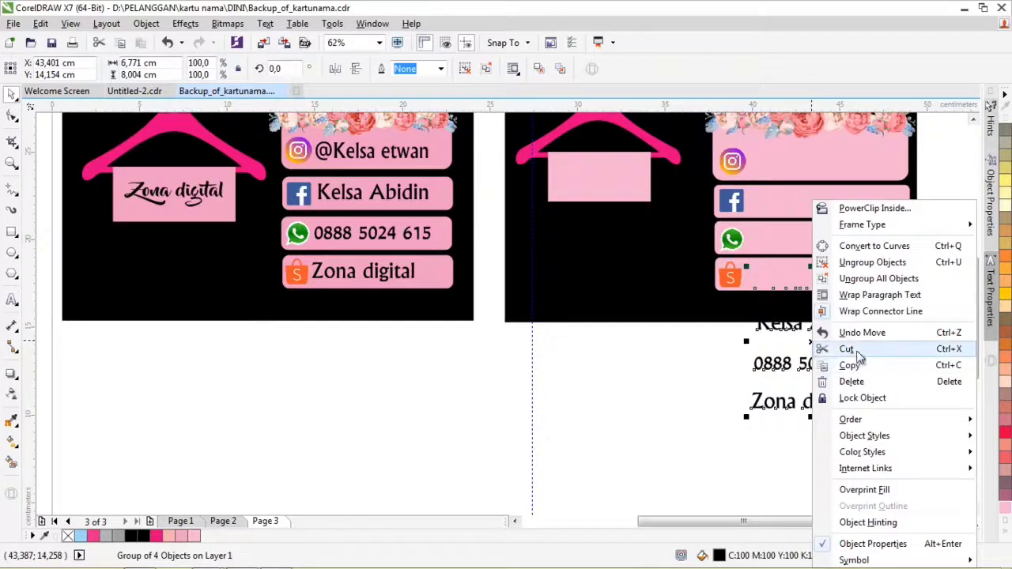
{"action": "mouse_move", "coordinate": [866, 421]}
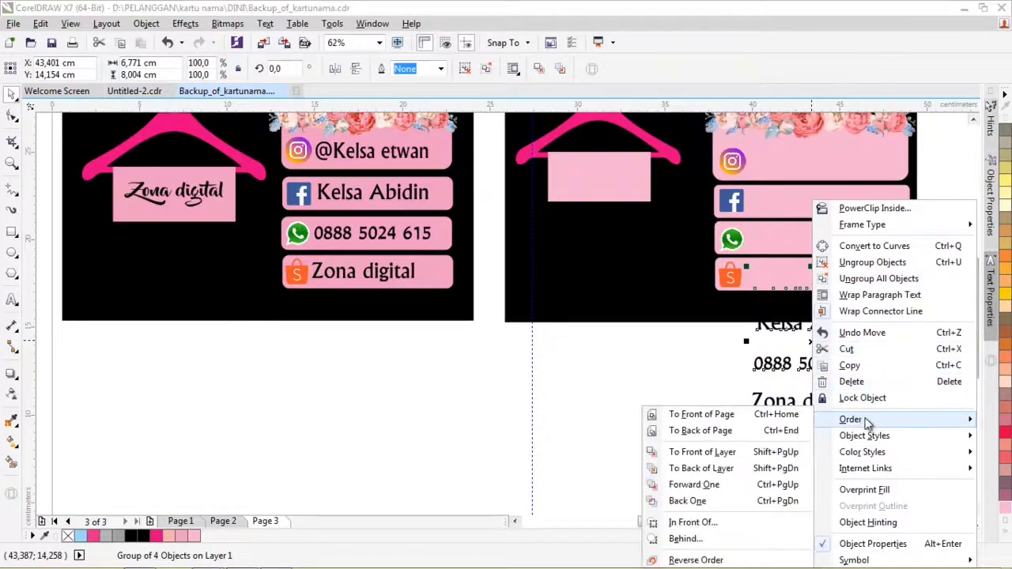
{"action": "left_click", "coordinate": [736, 453]}
{"action": "scroll", "coordinate": [727, 422], "scroll_direction": "down", "scroll_amount": 2}
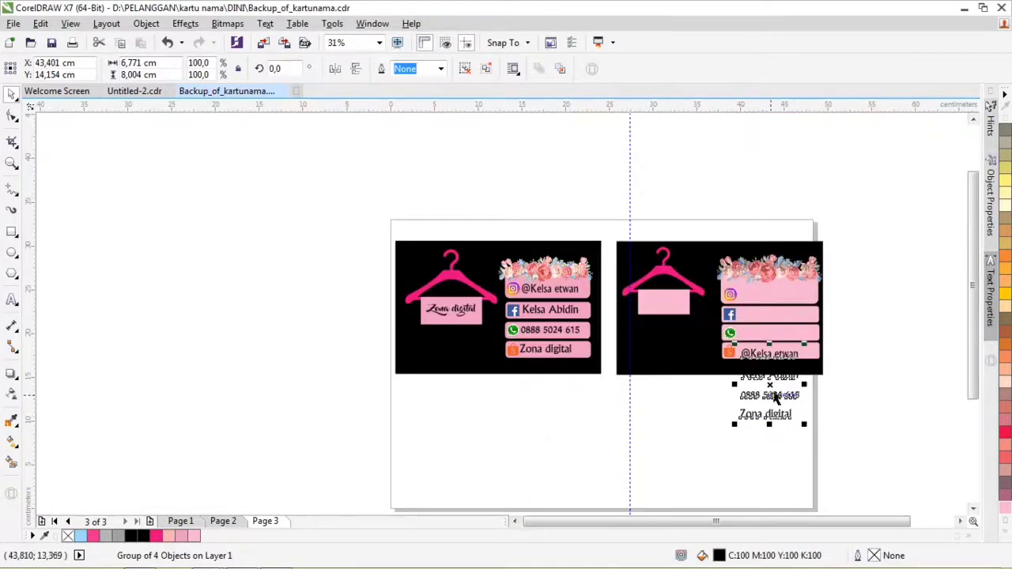
Move the grouped contact text lines up onto the new card's four pink bars, beside their social icons.
{"action": "left_click_drag", "start_coordinate": [771, 388], "coordinate": [771, 322]}
{"action": "scroll", "coordinate": [771, 325], "scroll_direction": "up", "scroll_amount": 2}
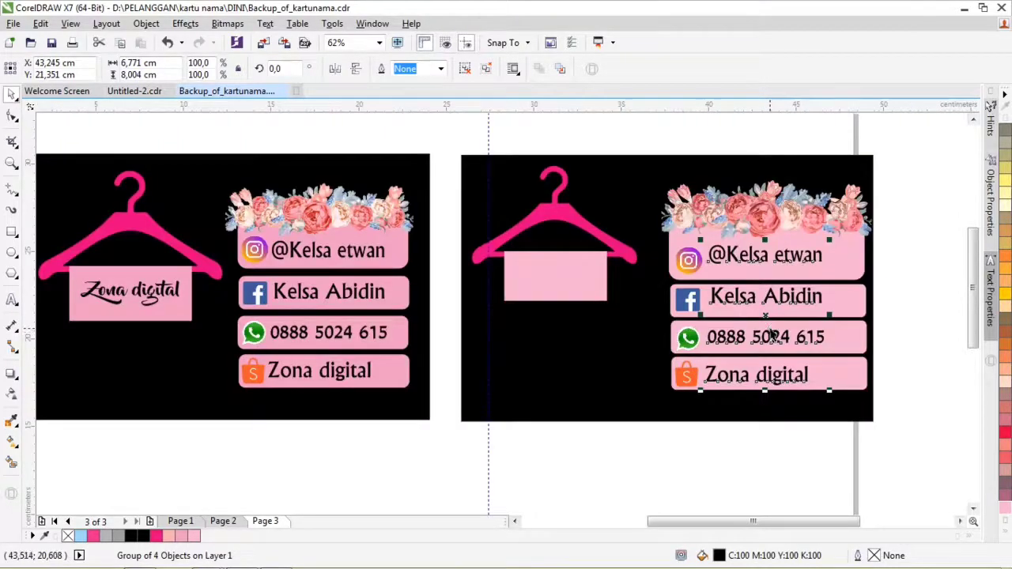
{"action": "scroll", "coordinate": [763, 332], "scroll_direction": "down", "scroll_amount": 2}
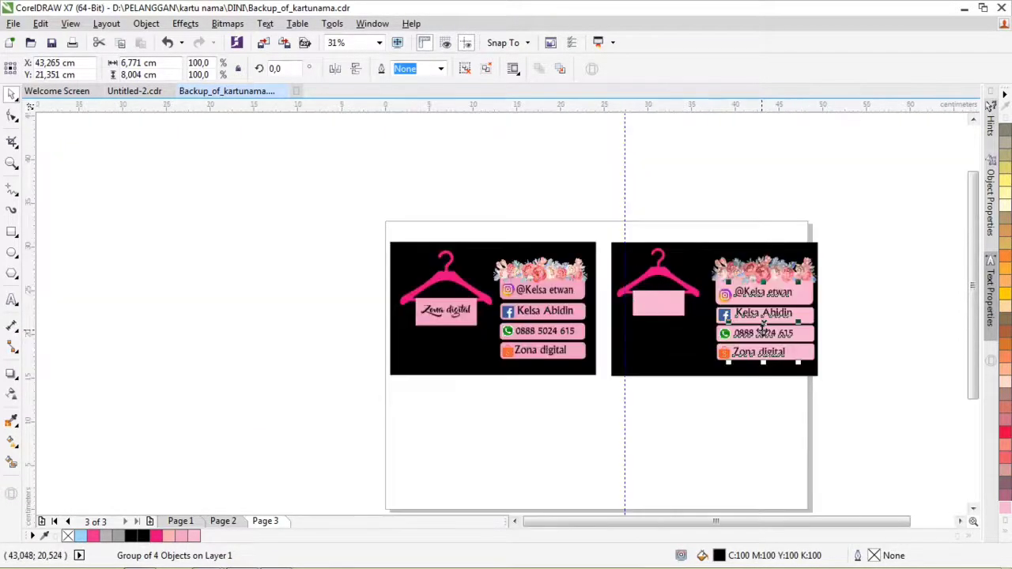
{"action": "left_click", "coordinate": [889, 330]}
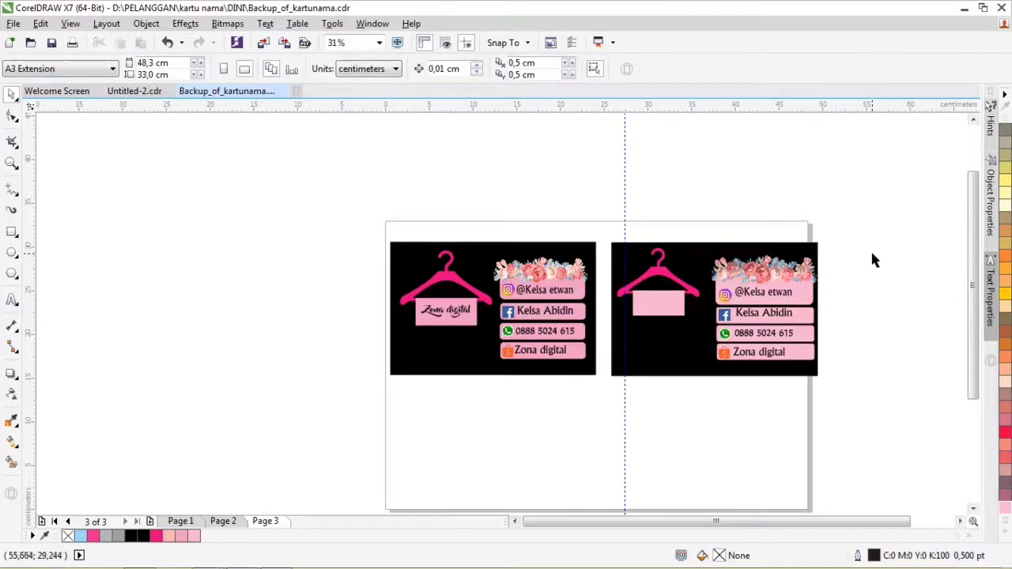
{"action": "left_click_drag", "start_coordinate": [856, 214], "coordinate": [857, 321]}
Copy the "Zona digital" script text from the finished card's label to the new card's lower edge and bring it to the front.
{"action": "left_click", "coordinate": [465, 310]}
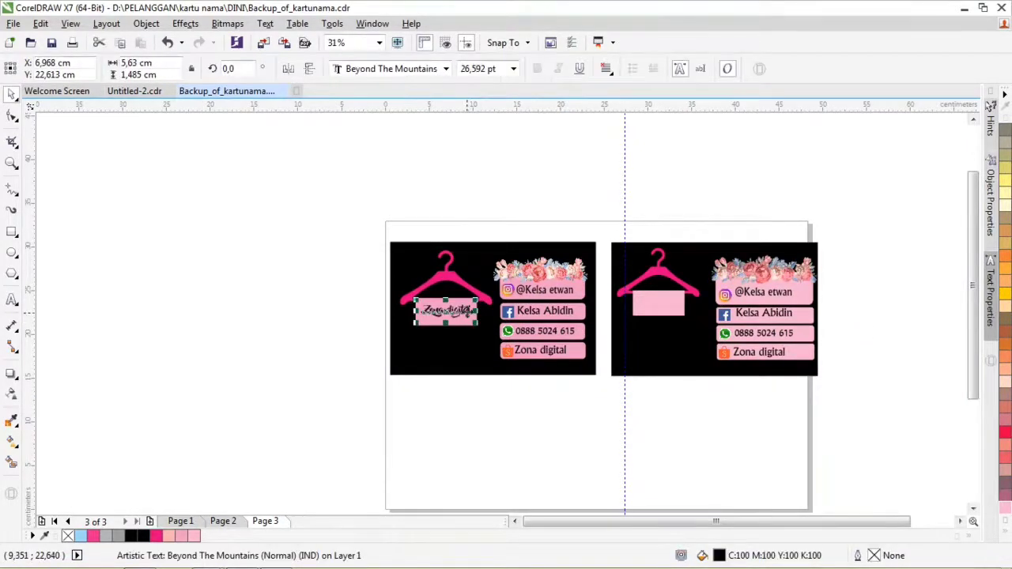
{"action": "left_click_drag", "start_coordinate": [453, 303], "coordinate": [690, 382]}
{"action": "scroll", "coordinate": [690, 382], "scroll_direction": "up", "scroll_amount": 4}
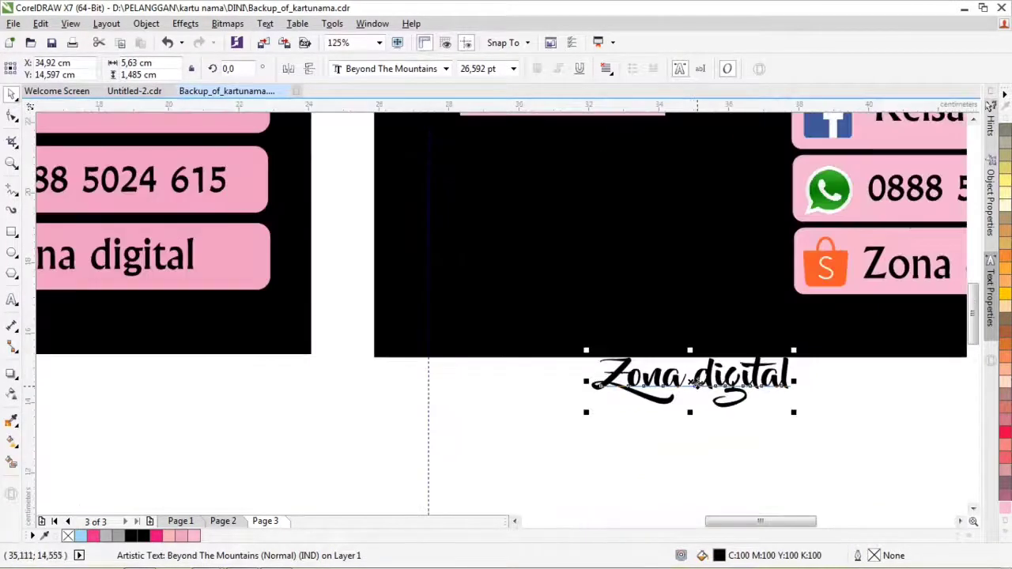
{"action": "right_click", "coordinate": [693, 383]}
{"action": "mouse_move", "coordinate": [763, 267]}
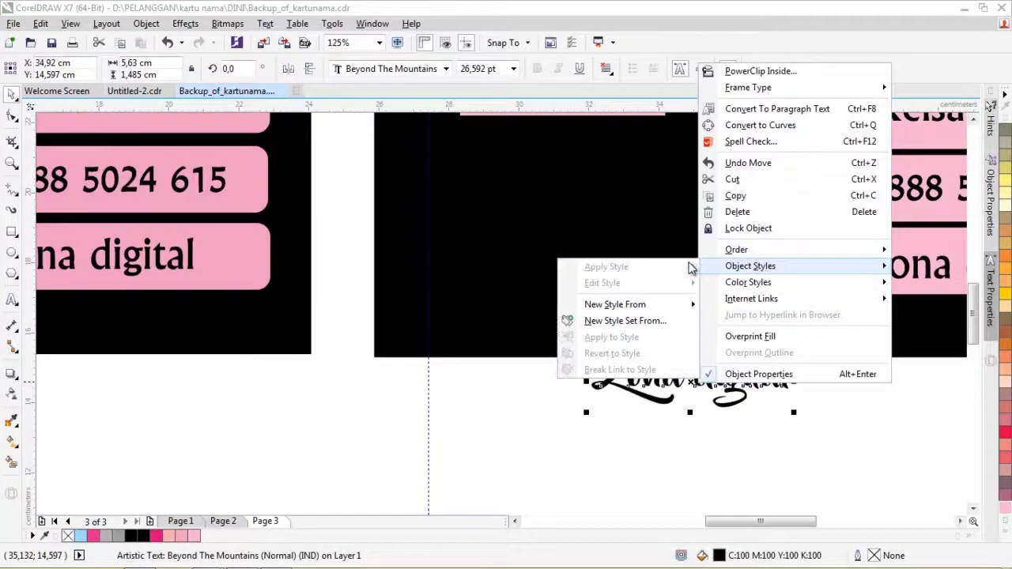
{"action": "mouse_move", "coordinate": [712, 251]}
{"action": "left_click", "coordinate": [624, 287]}
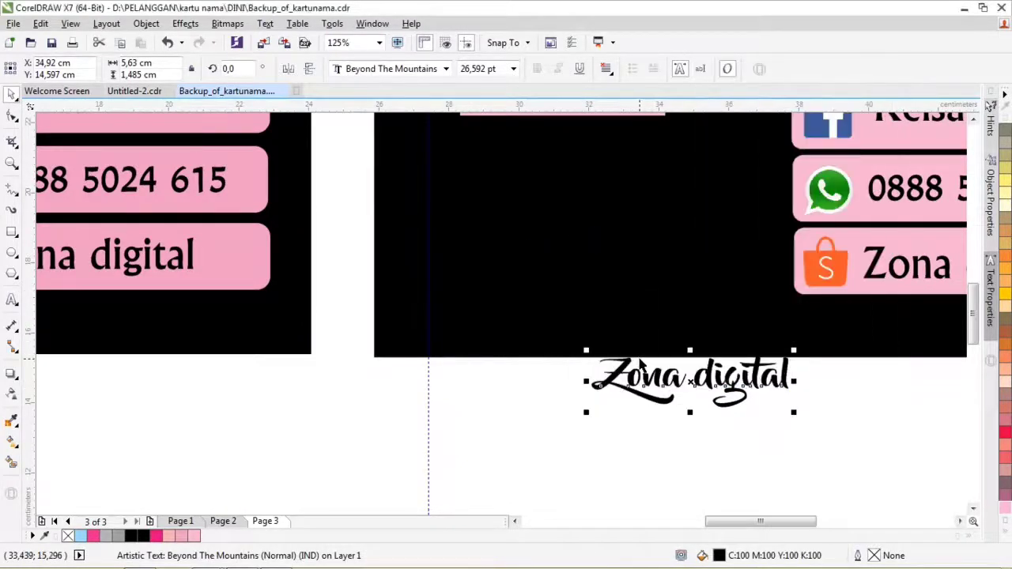
Place the copied "Zona digital" script text on the pink label hanging from the new card's hanger.
{"action": "scroll", "coordinate": [642, 366], "scroll_direction": "down", "scroll_amount": 2}
{"action": "left_click_drag", "start_coordinate": [615, 258], "coordinate": [603, 229]}
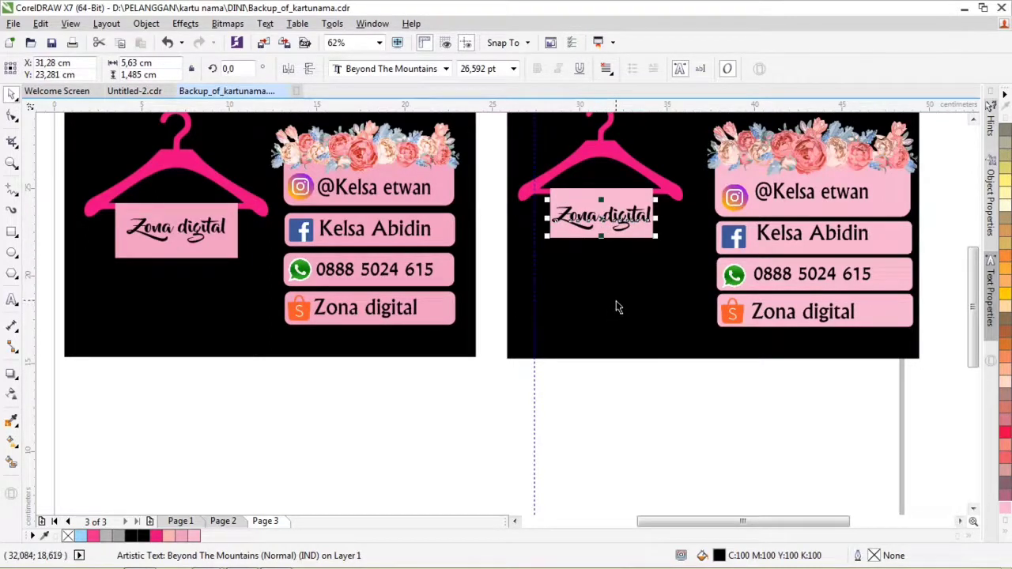
{"action": "scroll", "coordinate": [616, 301], "scroll_direction": "down", "scroll_amount": 2}
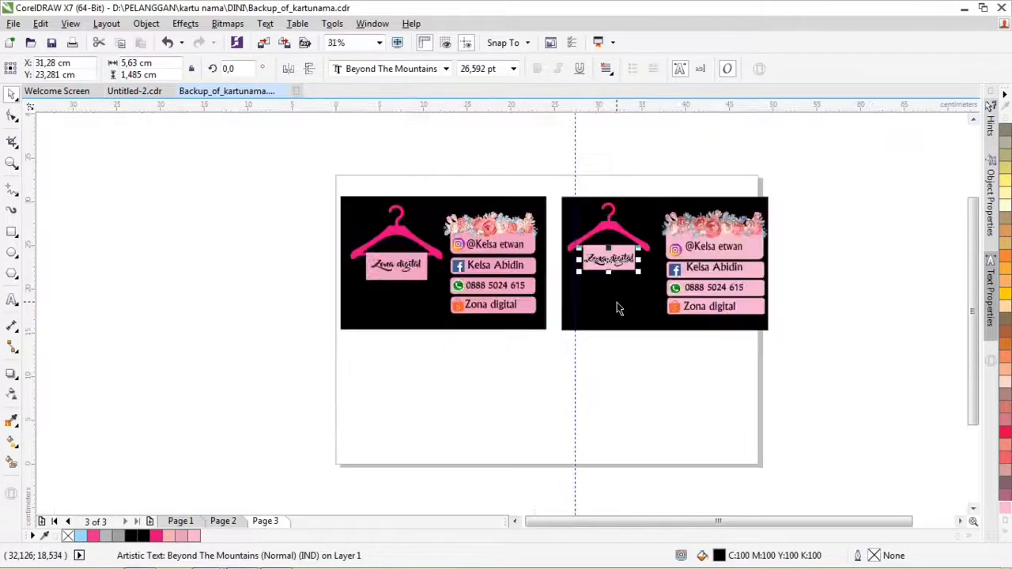
{"action": "left_click", "coordinate": [838, 237]}
{"action": "left_click_drag", "start_coordinate": [820, 181], "coordinate": [557, 383]}
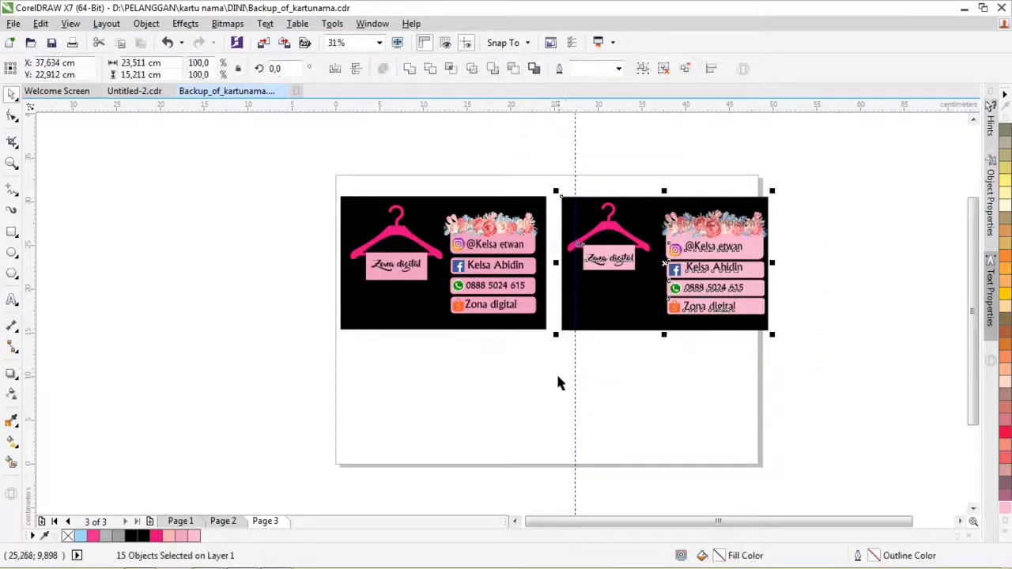
{"action": "left_click", "coordinate": [632, 384]}
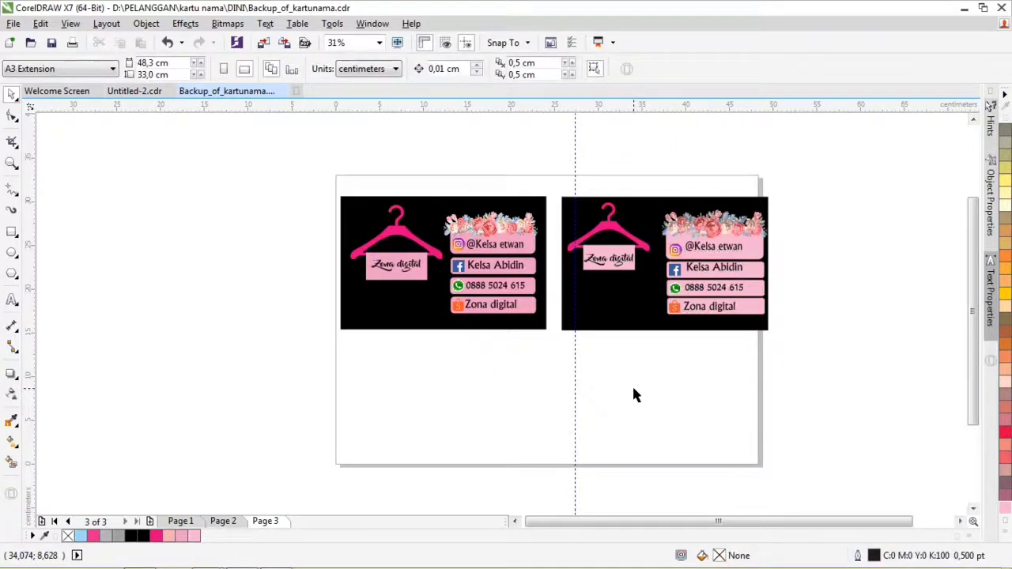